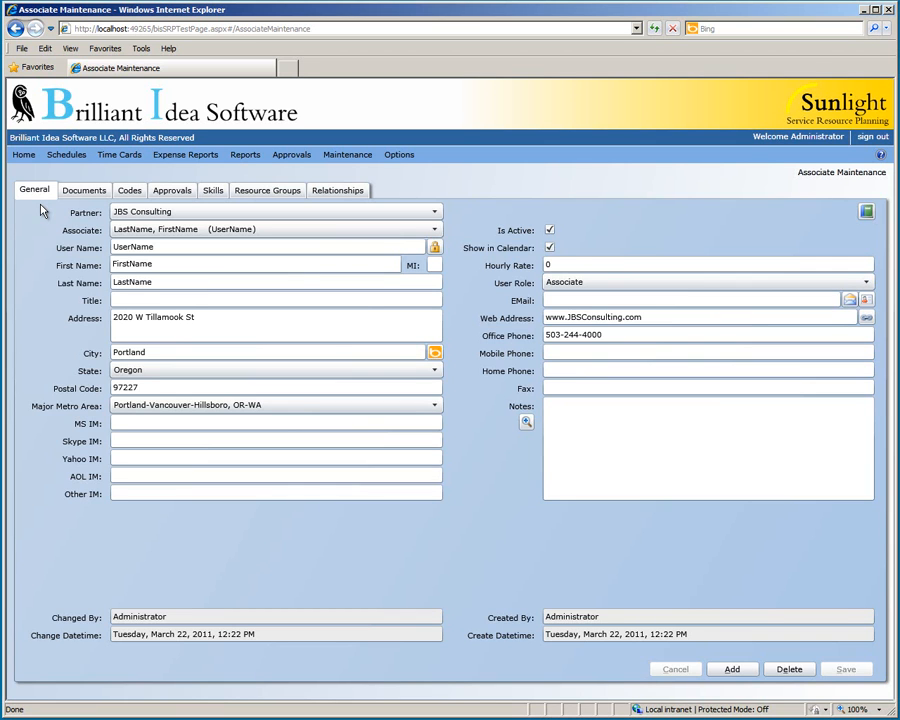
# Step: Enter the associate's username, first name and last name, and set the title to Consultant
pyautogui.moveTo(160, 246); pyautogui.dragTo(86, 248)
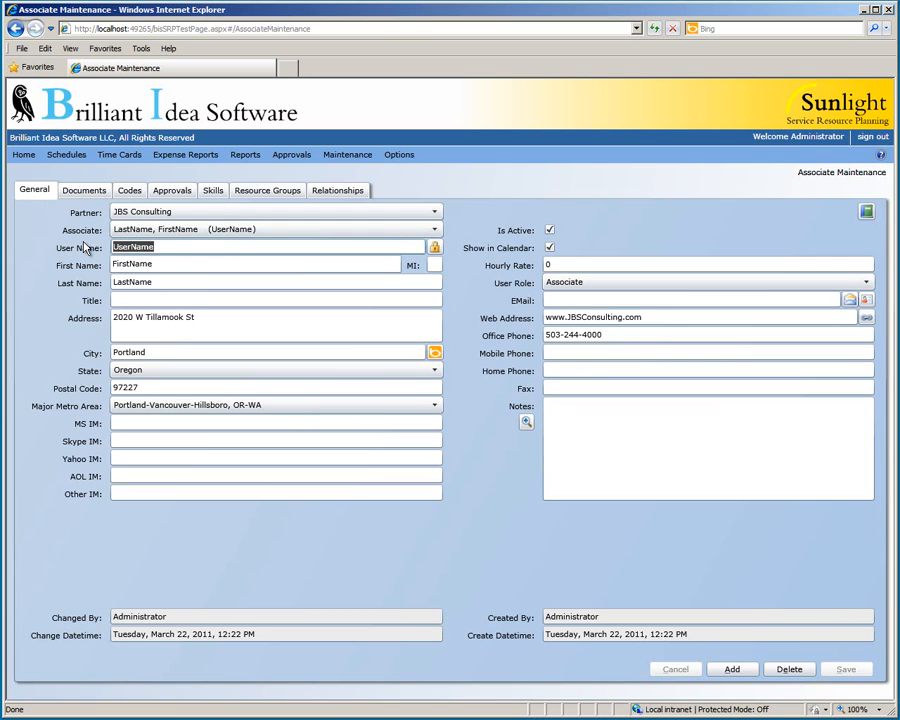
pyautogui.press('Tab')
pyautogui.press('Tab')
pyautogui.press('Tab')
pyautogui.write('Consultant')
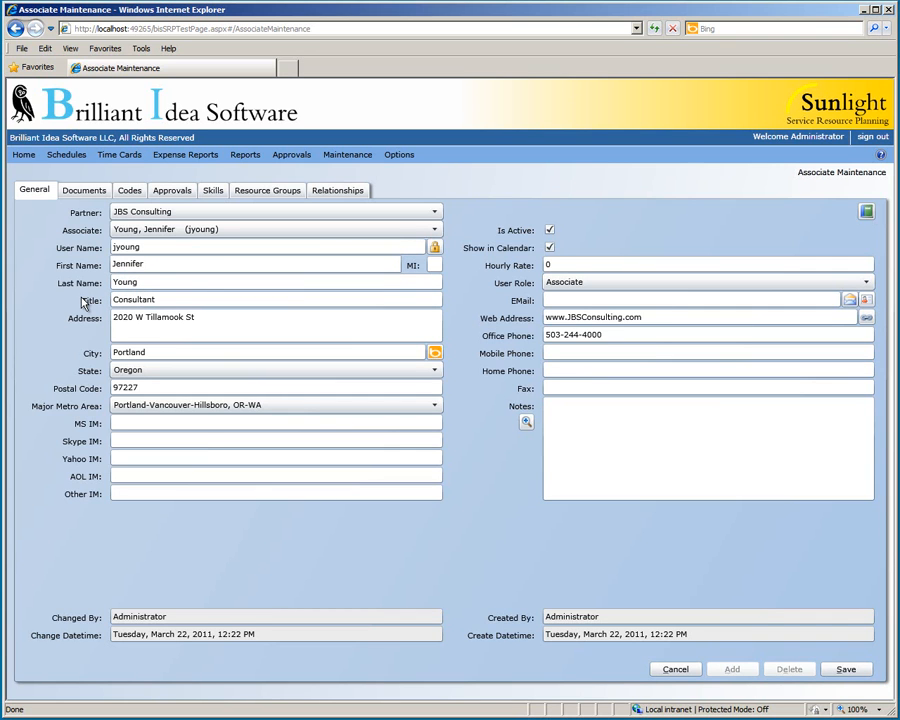
# Step: Replace the street address, city and postal code with the associate's new address
pyautogui.press('Tab')
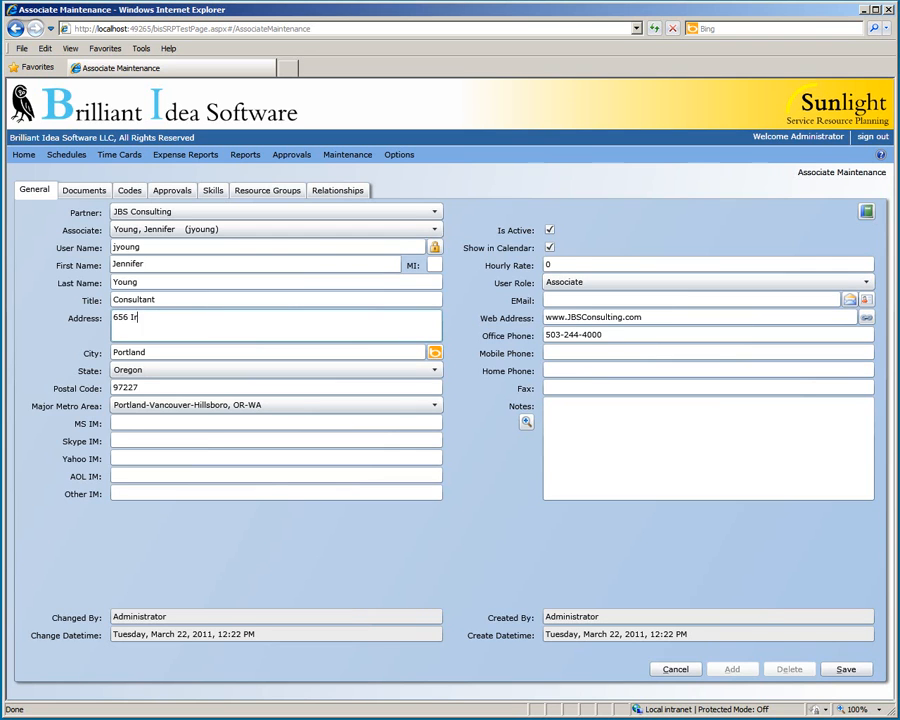
pyautogui.press('Tab')
pyautogui.write('Lake Oswego')
pyautogui.press('Tab')
pyautogui.press('Tab')
pyautogui.write('97034')
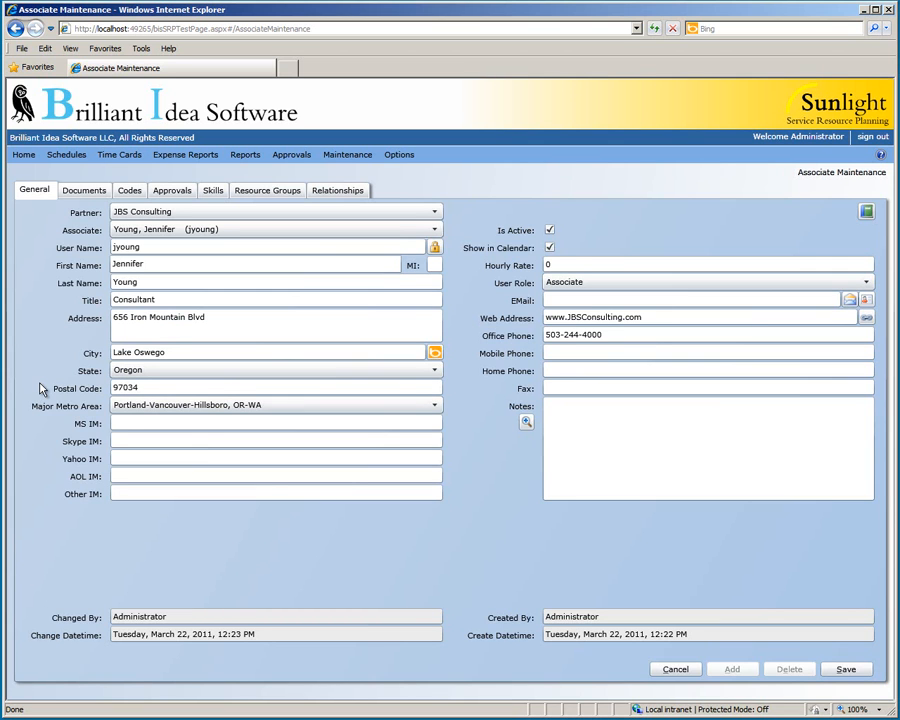
# Step: Fill in the associate's MS, Skype and AOL instant-messenger ids
pyautogui.click(131, 421)
pyautogui.click(142, 438)
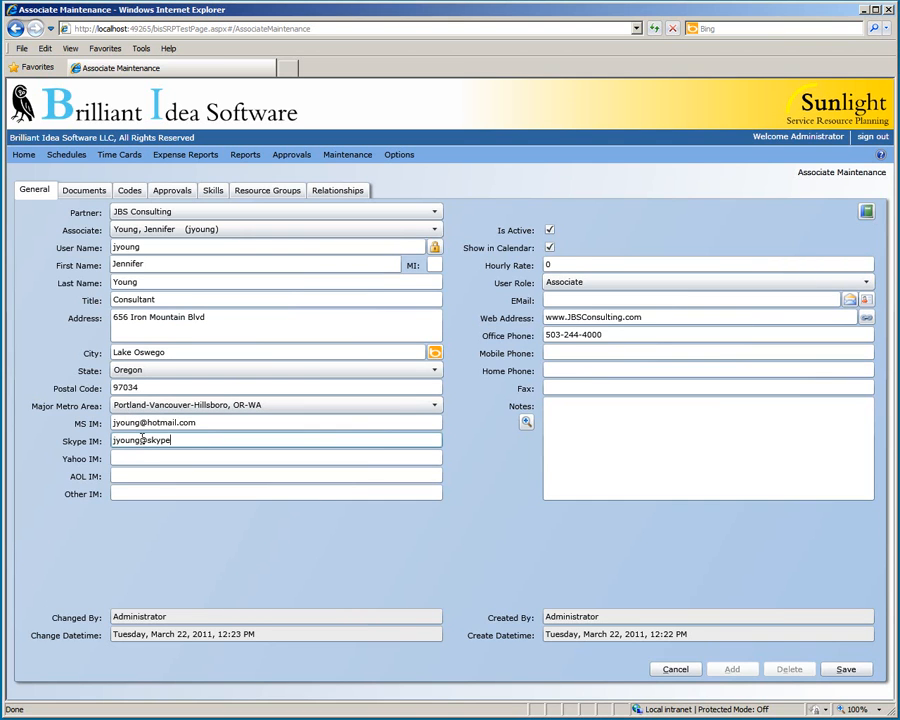
pyautogui.click(142, 475)
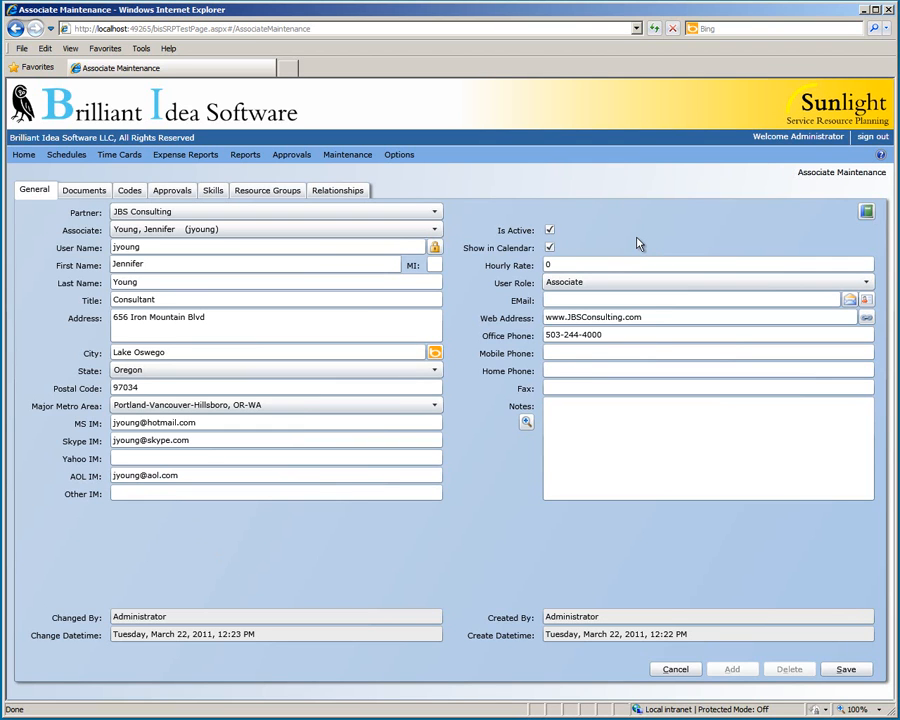
pyautogui.press('Tab')
pyautogui.write('150')
pyautogui.click(622, 300)
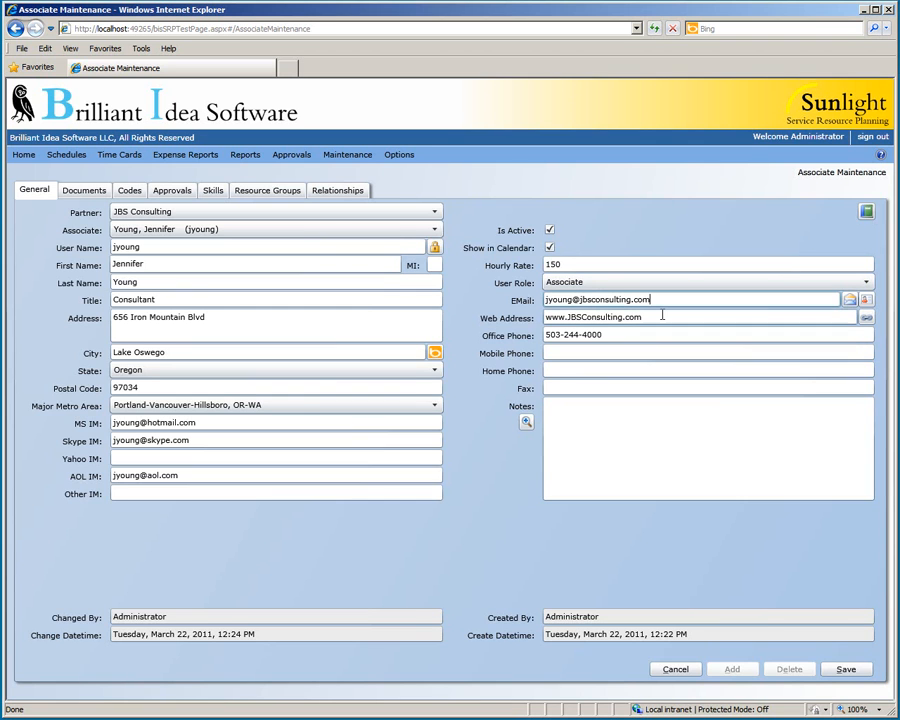
pyautogui.press('Tab')
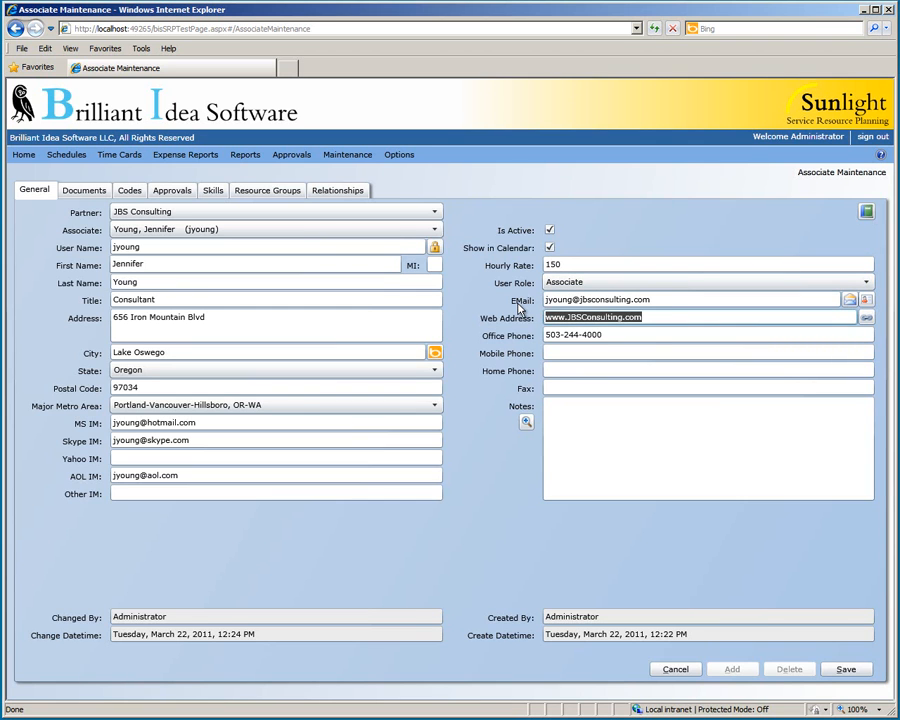
pyautogui.write('www.bril')
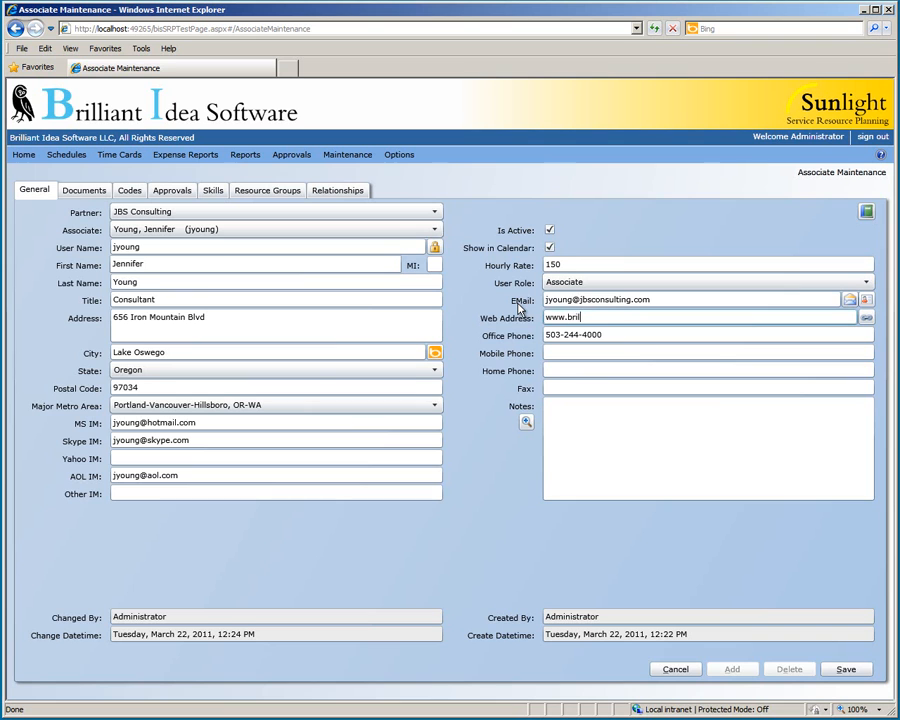
pyautogui.write('liantideasoftware.com')
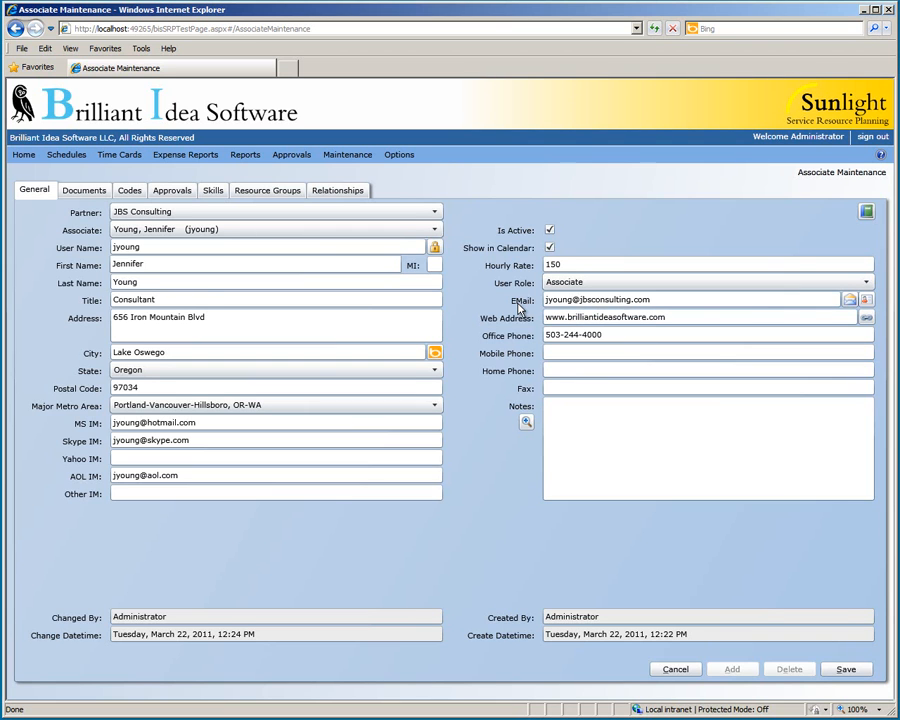
# Step: Enter the associate's office, mobile, home phone and fax numbers
pyautogui.moveTo(566, 336); pyautogui.dragTo(615, 340)
pyautogui.write('514-9954')
pyautogui.click(617, 353)
pyautogui.click(617, 370)
pyautogui.click(624, 387)
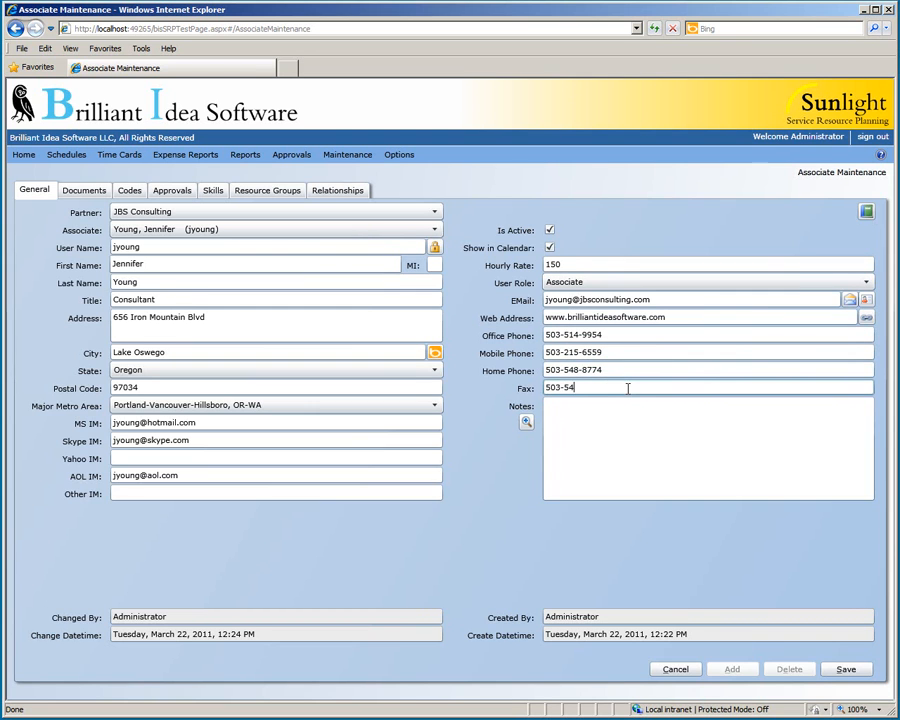
pyautogui.click(626, 419)
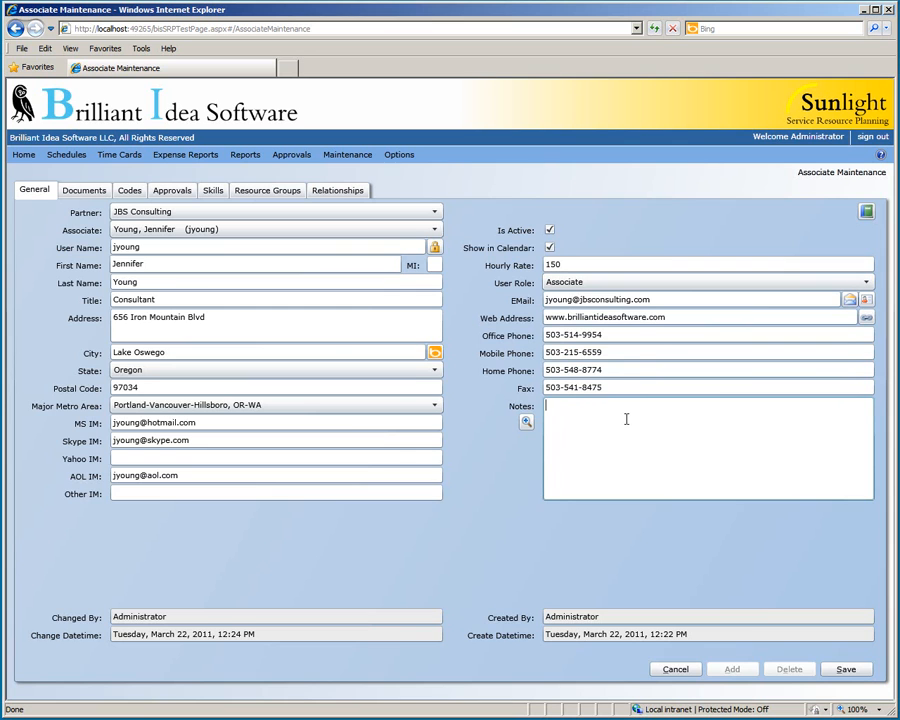
# Step: Write 'No time restrictions' in the notes editor, confirm it, and save the associate
pyautogui.click(526, 421)
pyautogui.write('No time restrictions')
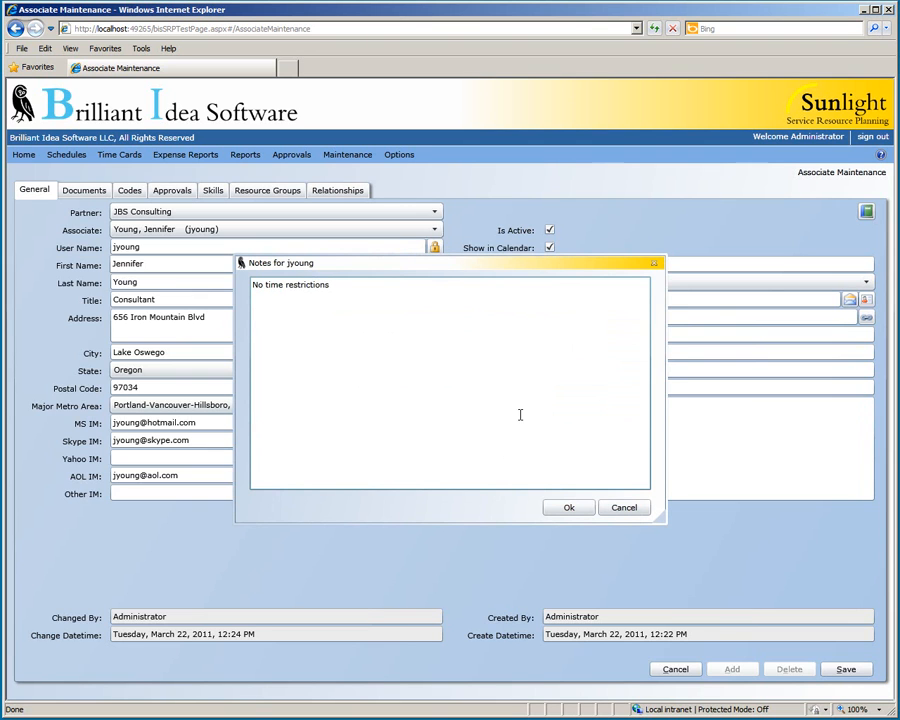
pyautogui.click(565, 507)
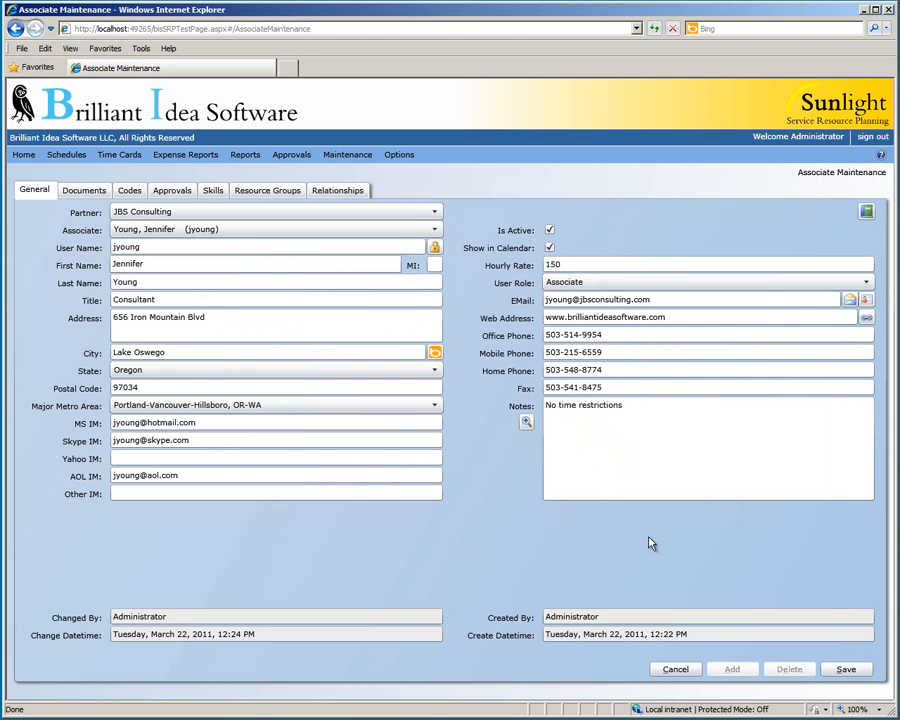
pyautogui.click(853, 670)
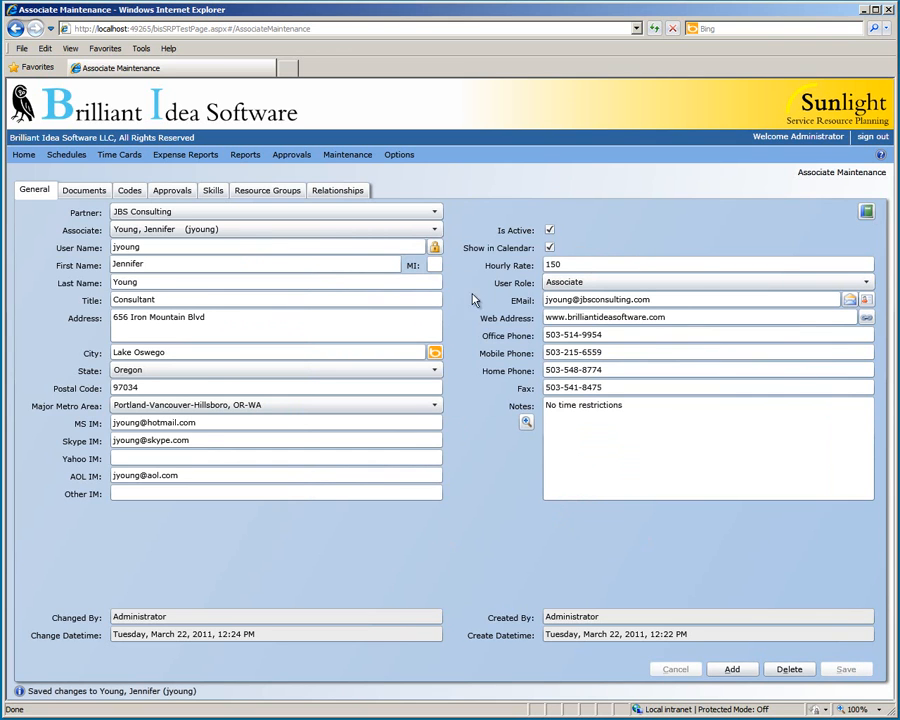
pyautogui.click(435, 250)
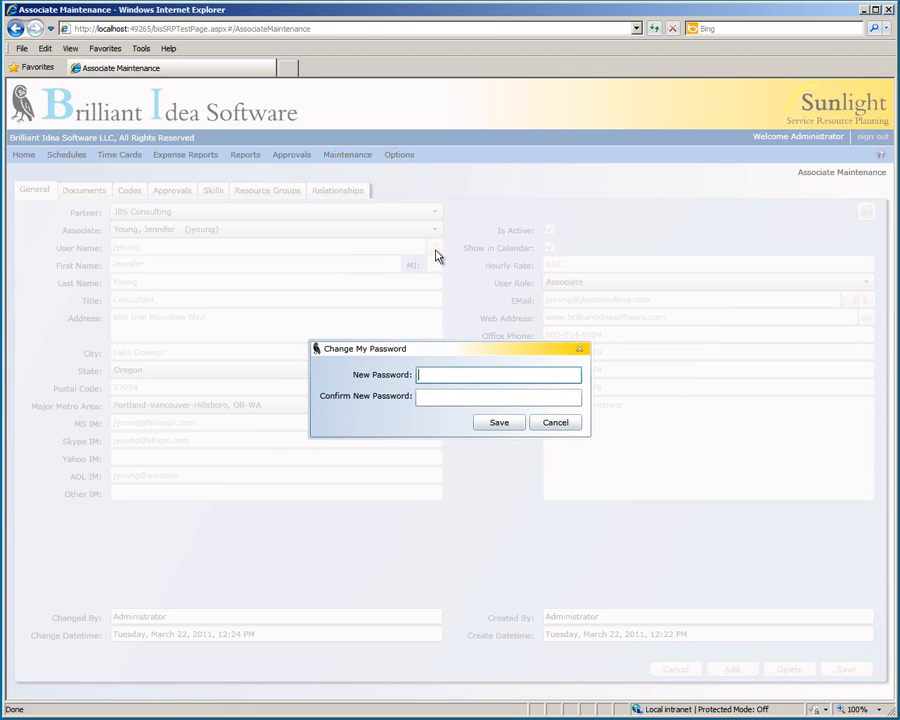
pyautogui.click(555, 424)
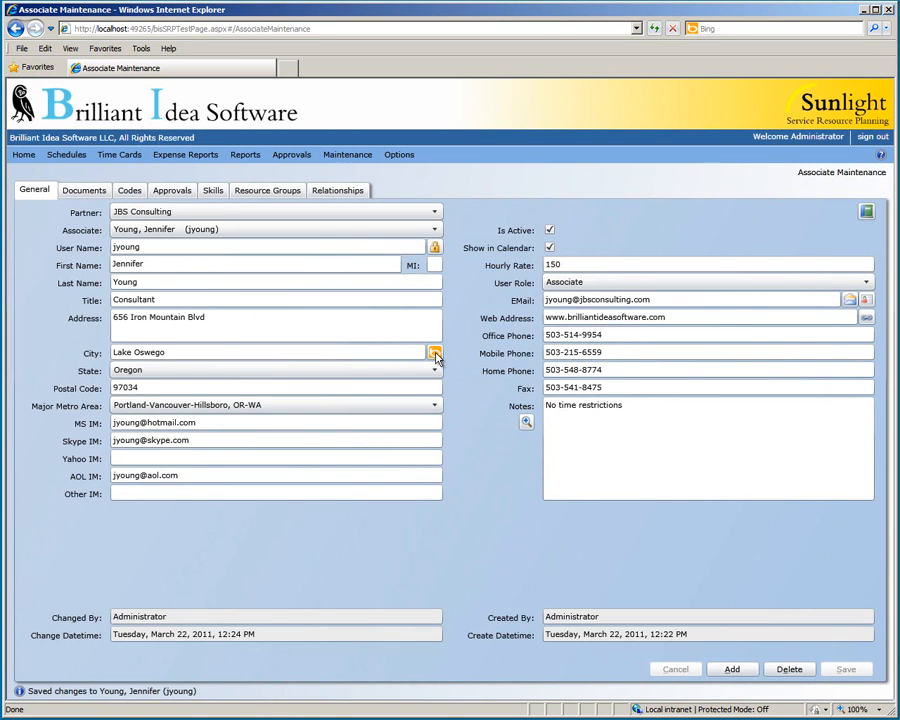
pyautogui.click(435, 354)
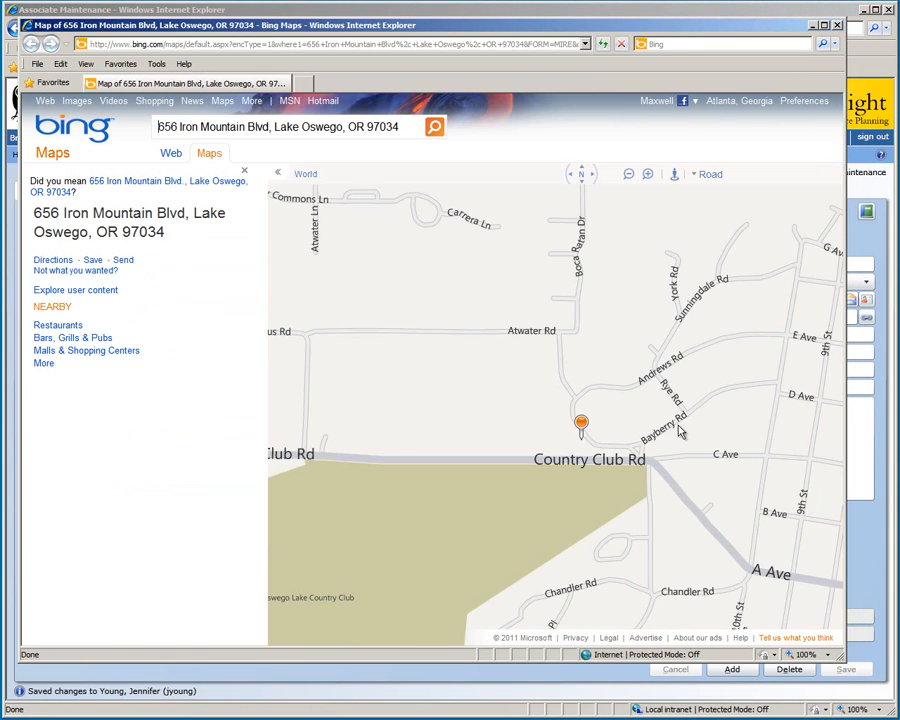
pyautogui.scroll(-3, 676, 430)
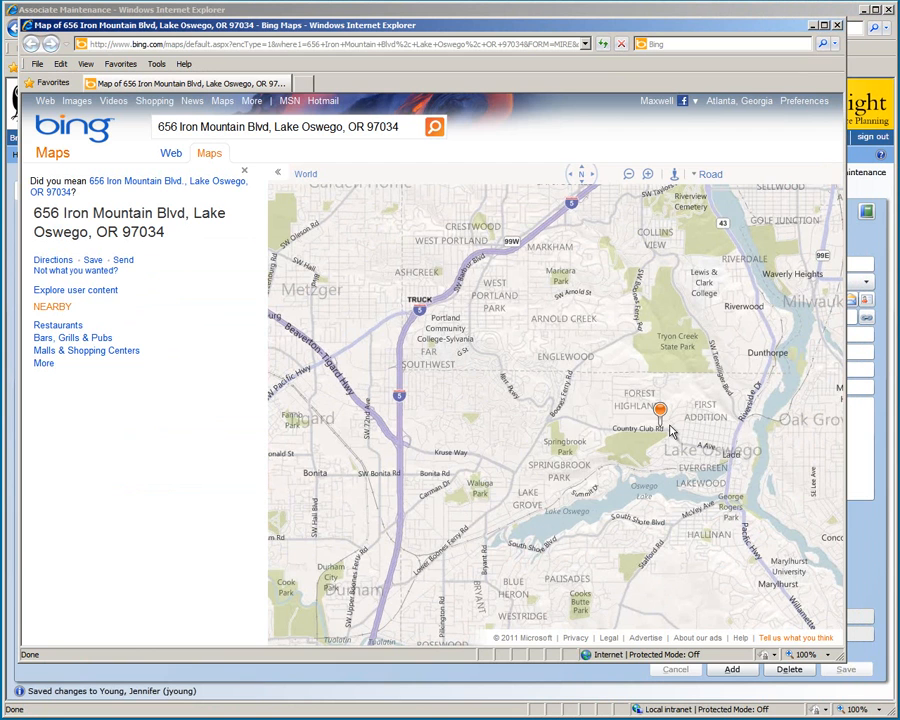
pyautogui.click(837, 26)
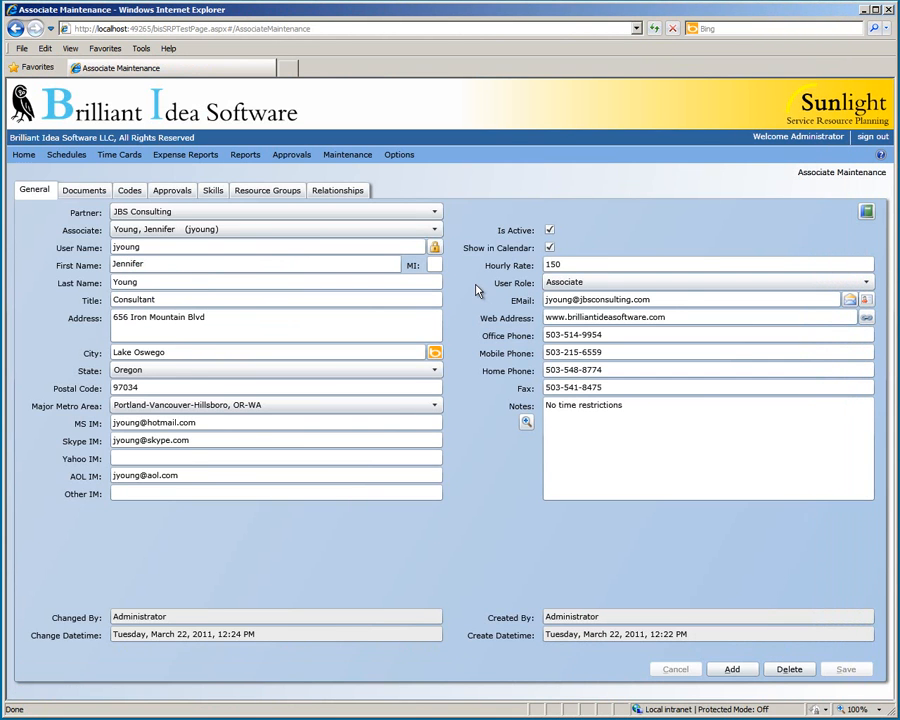
pyautogui.click(848, 301)
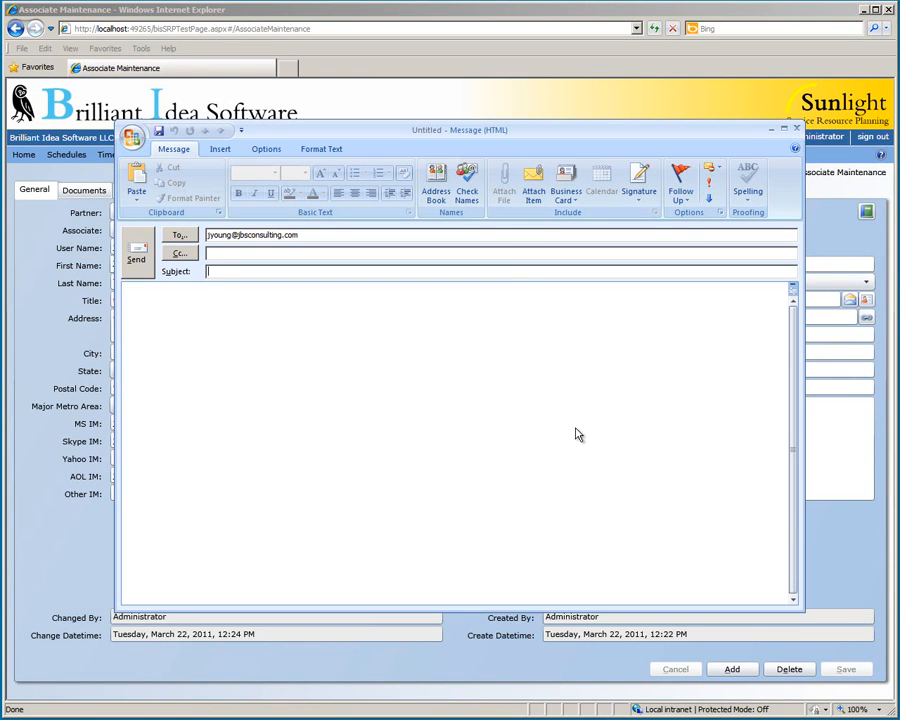
pyautogui.click(796, 128)
pyautogui.click(439, 415)
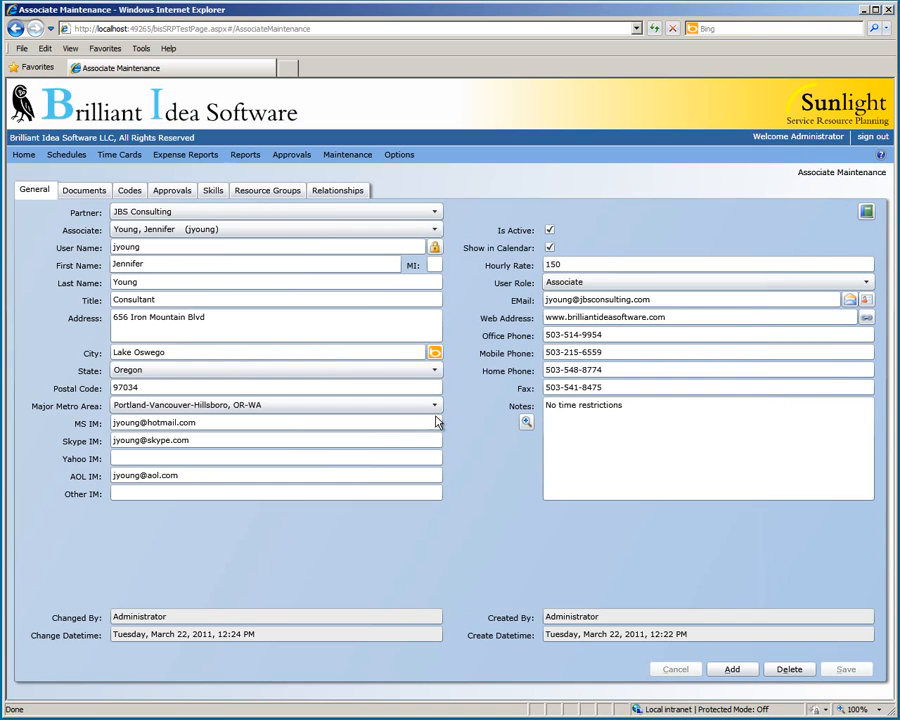
pyautogui.click(866, 317)
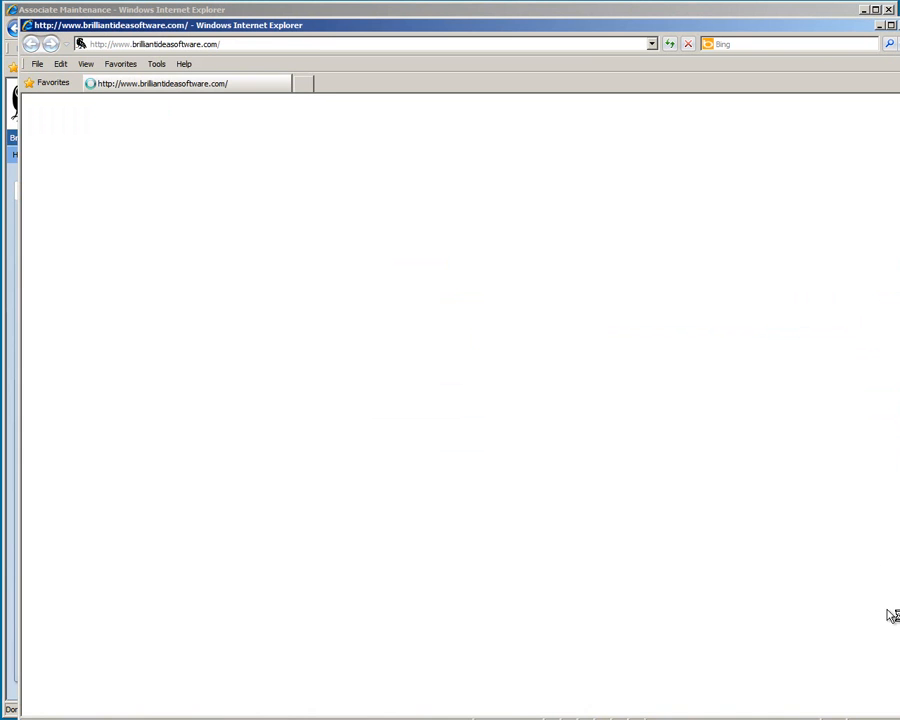
pyautogui.moveTo(868, 667); pyautogui.dragTo(757, 521)
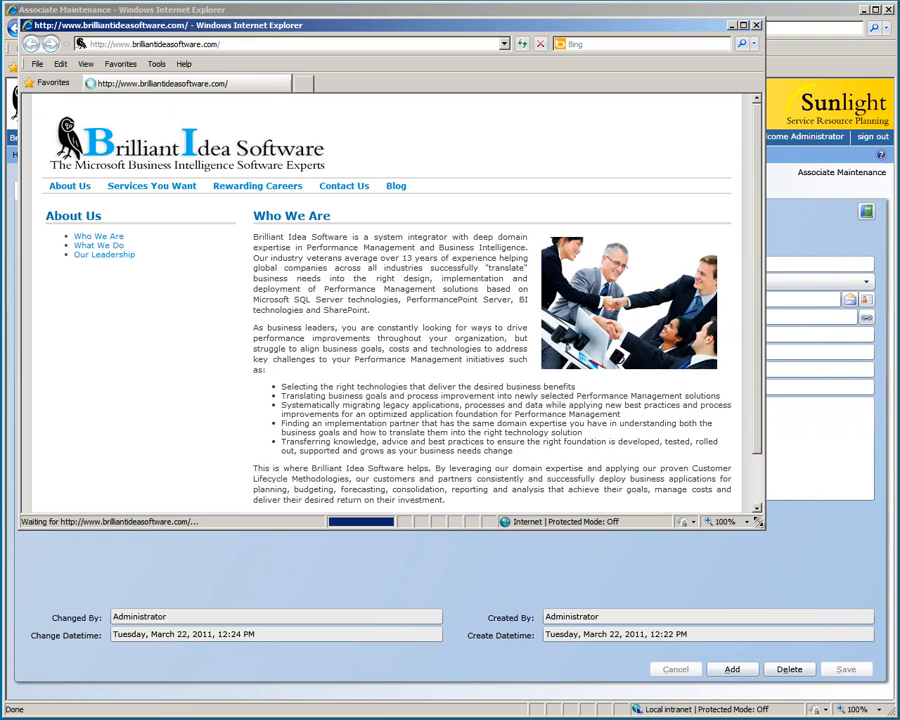
pyautogui.click(756, 27)
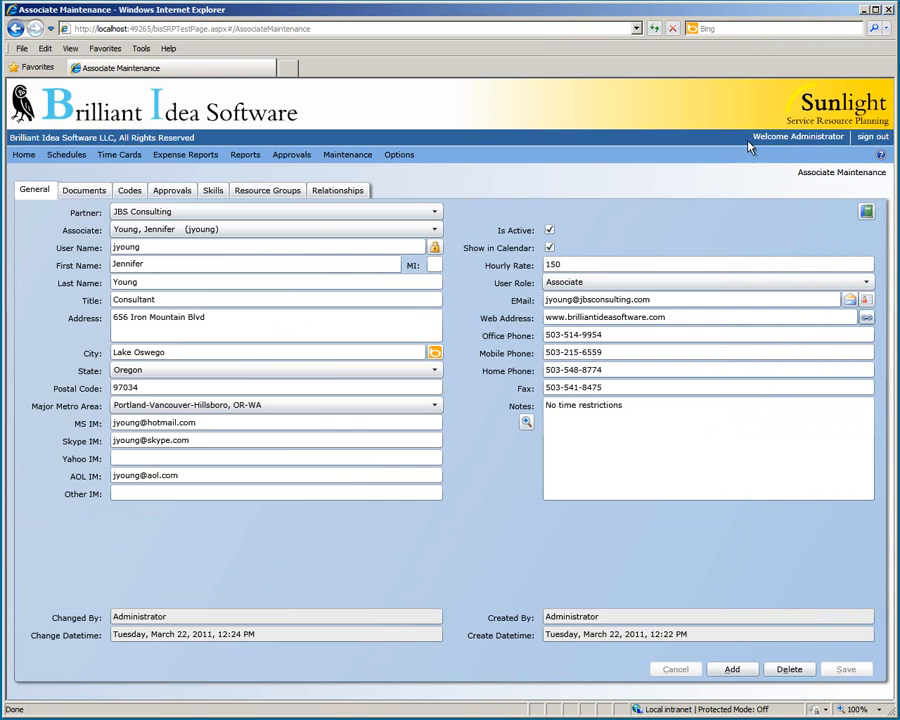
pyautogui.click(867, 212)
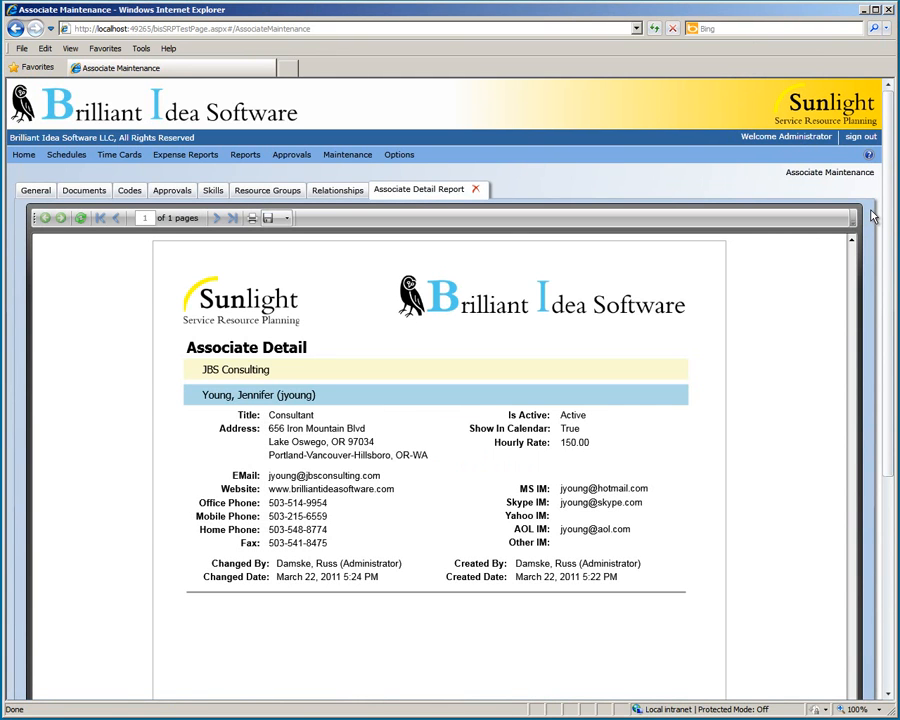
pyautogui.click(475, 188)
pyautogui.click(35, 190)
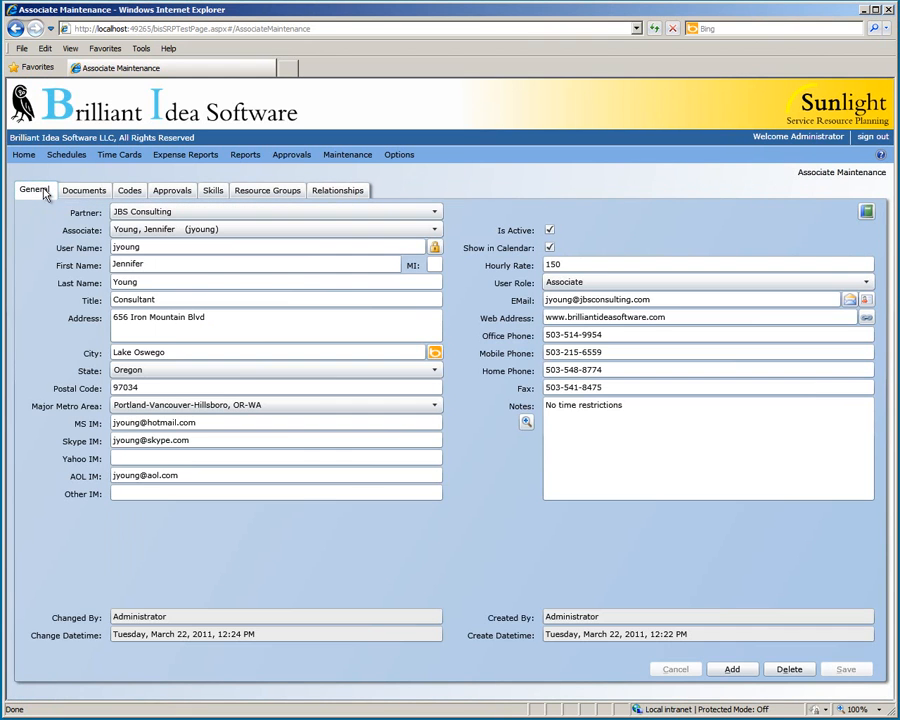
# Step: Send the associate's details to Outlook and save them as a new contact card
pyautogui.click(869, 300)
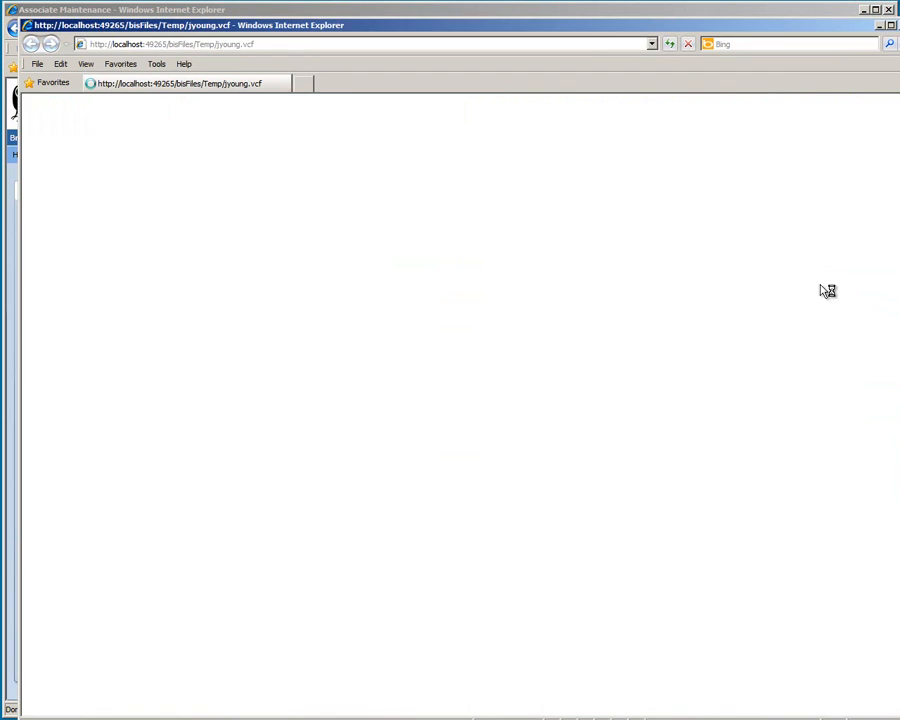
pyautogui.click(418, 388)
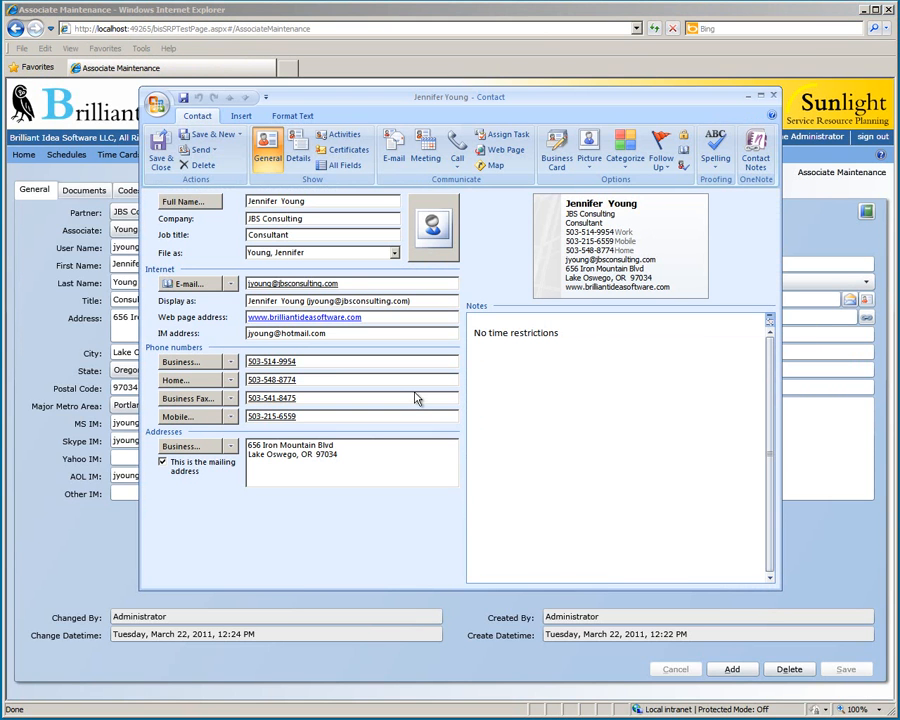
pyautogui.click(161, 148)
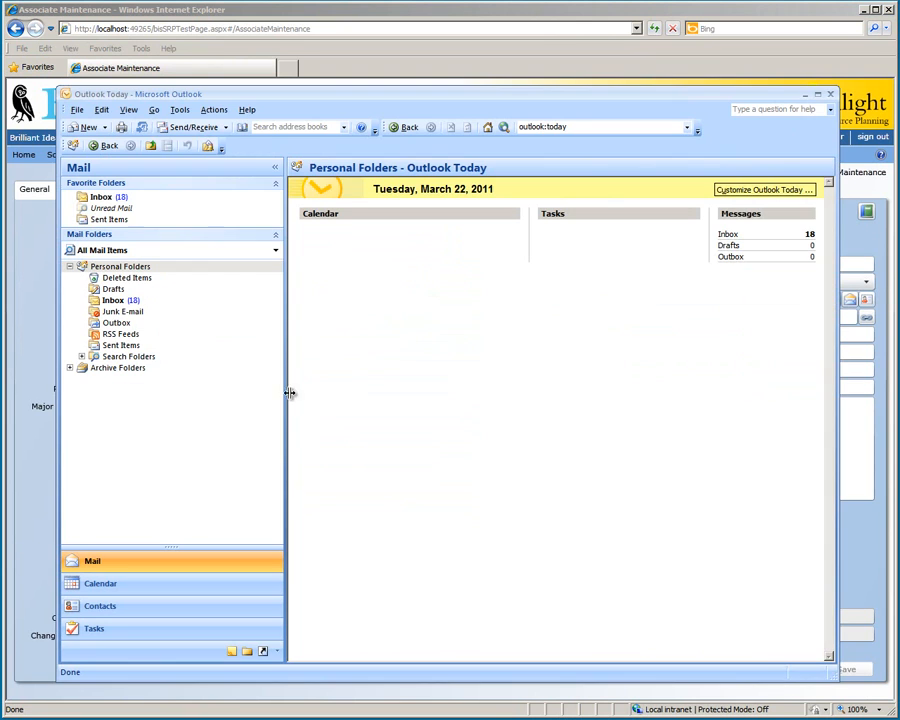
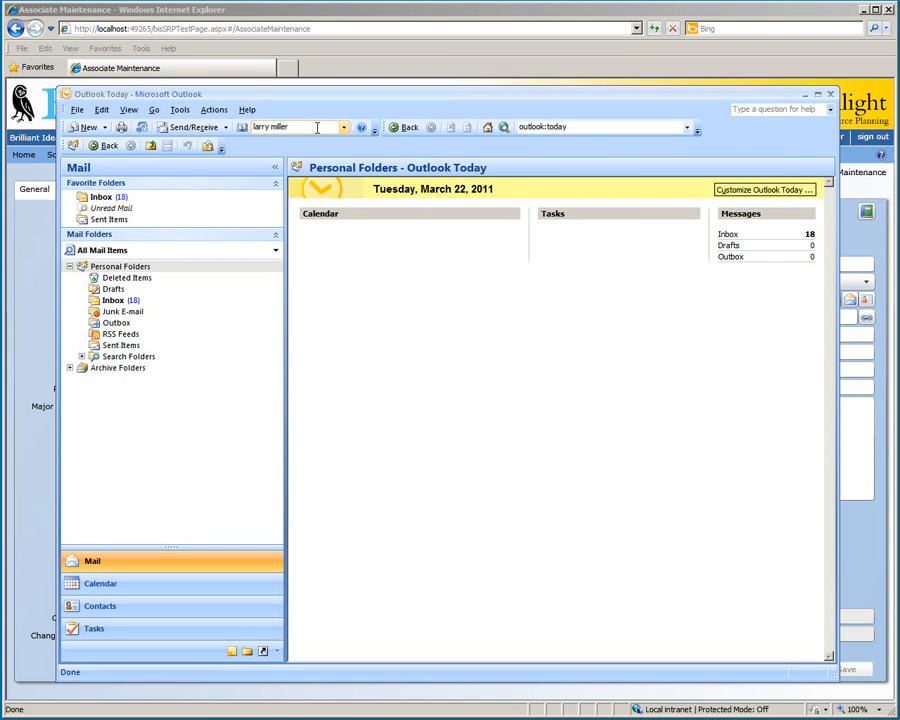
# Step: Find the contact by name and export it as a vCard file into the Files folder
pyautogui.press('Return')
pyautogui.click(157, 103)
pyautogui.moveTo(222, 208)
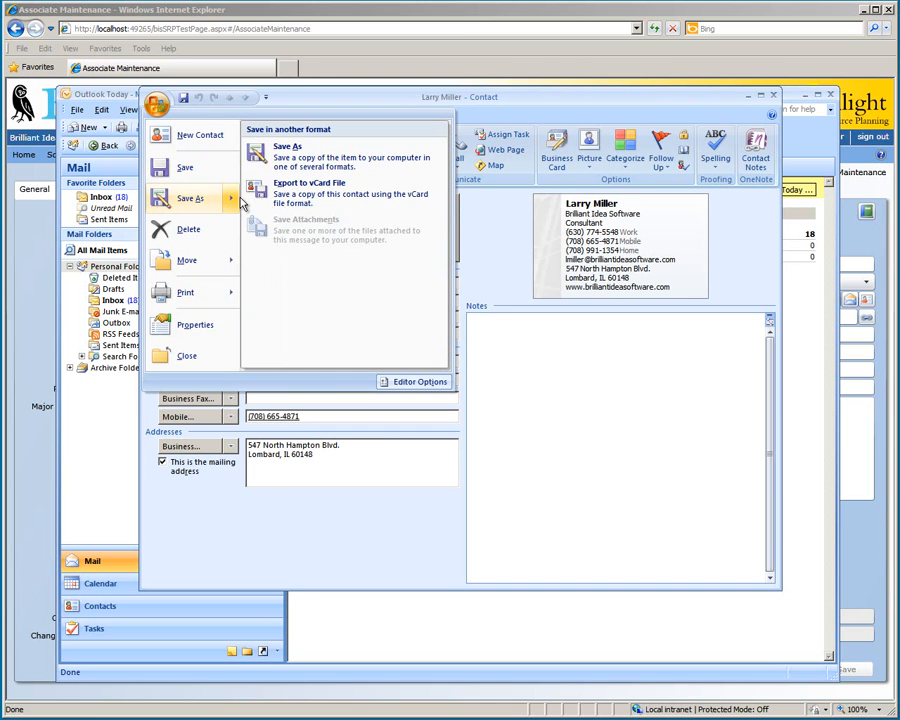
pyautogui.click(300, 190)
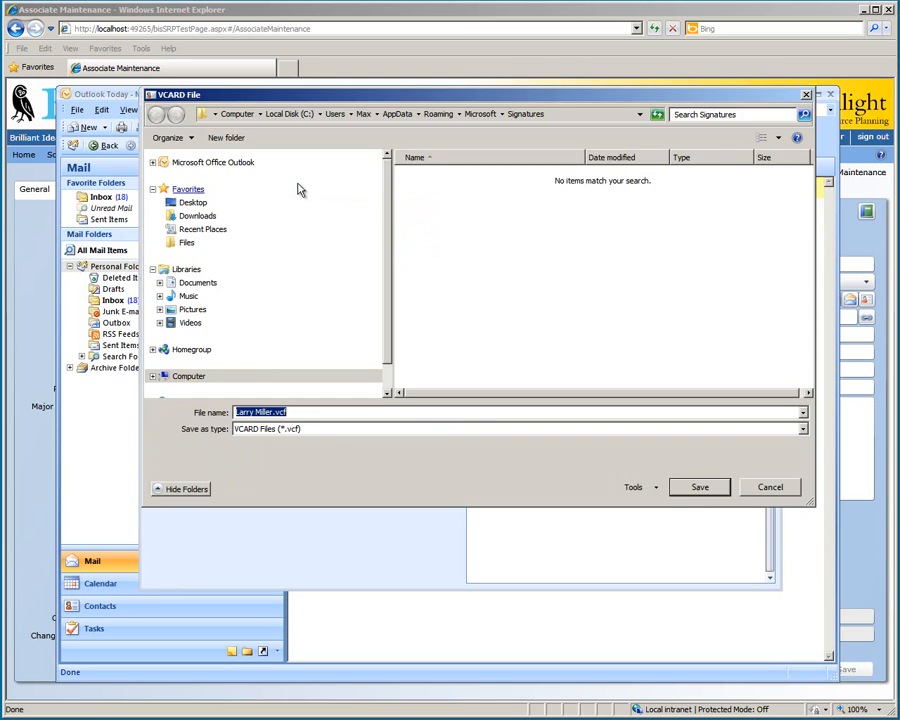
pyautogui.click(216, 243)
pyautogui.click(700, 487)
# Step: Close Outlook and drop the exported .vcf onto the Associate field to create the associate
pyautogui.click(748, 97)
pyautogui.click(806, 97)
pyautogui.hotkey('alt', 'Tab')
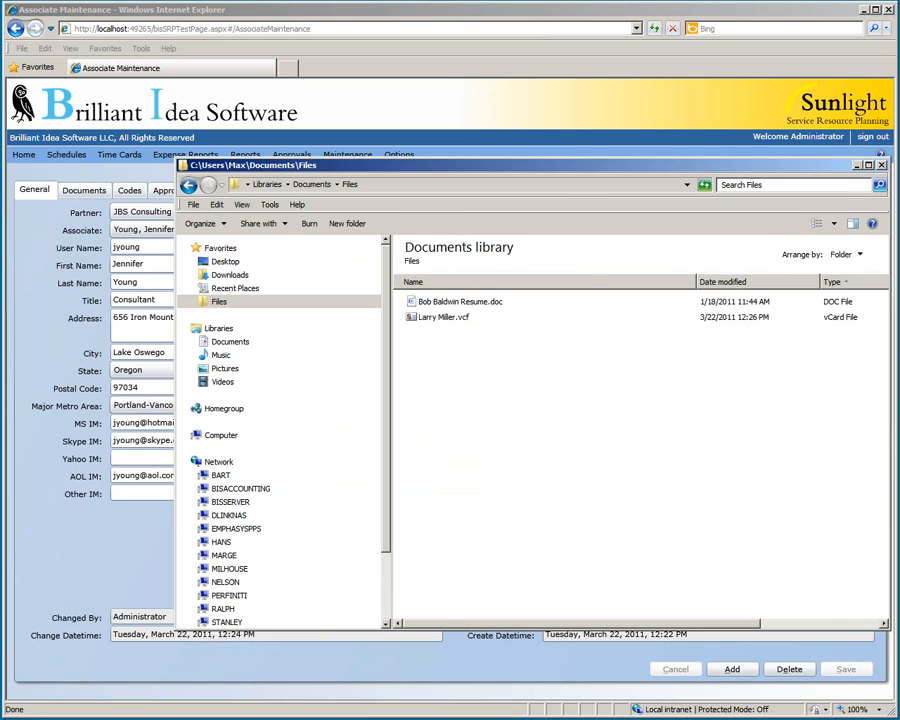
pyautogui.moveTo(441, 320); pyautogui.dragTo(146, 233)
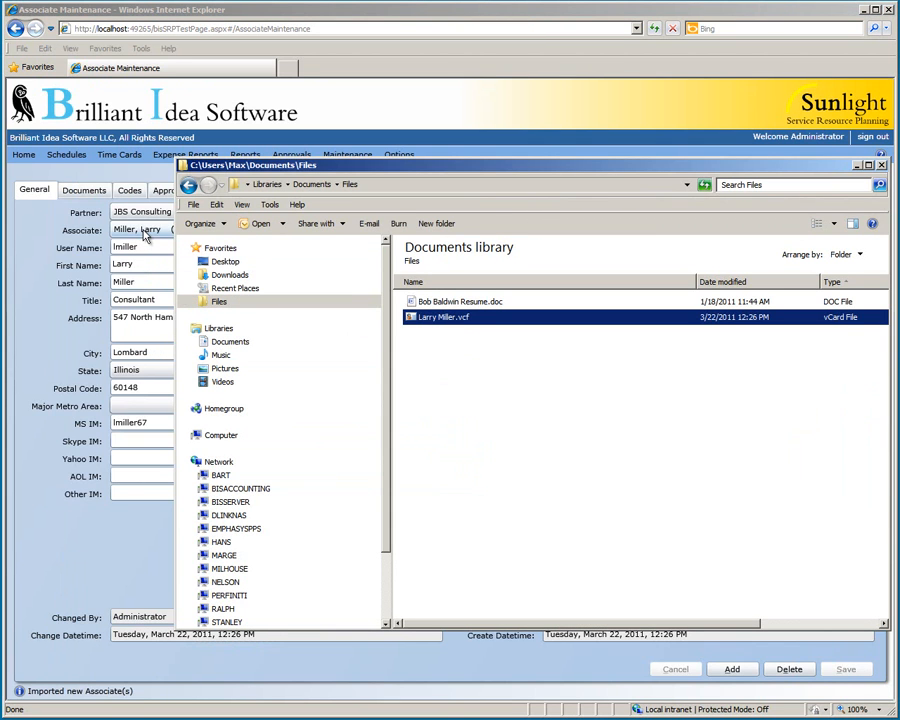
pyautogui.click(881, 165)
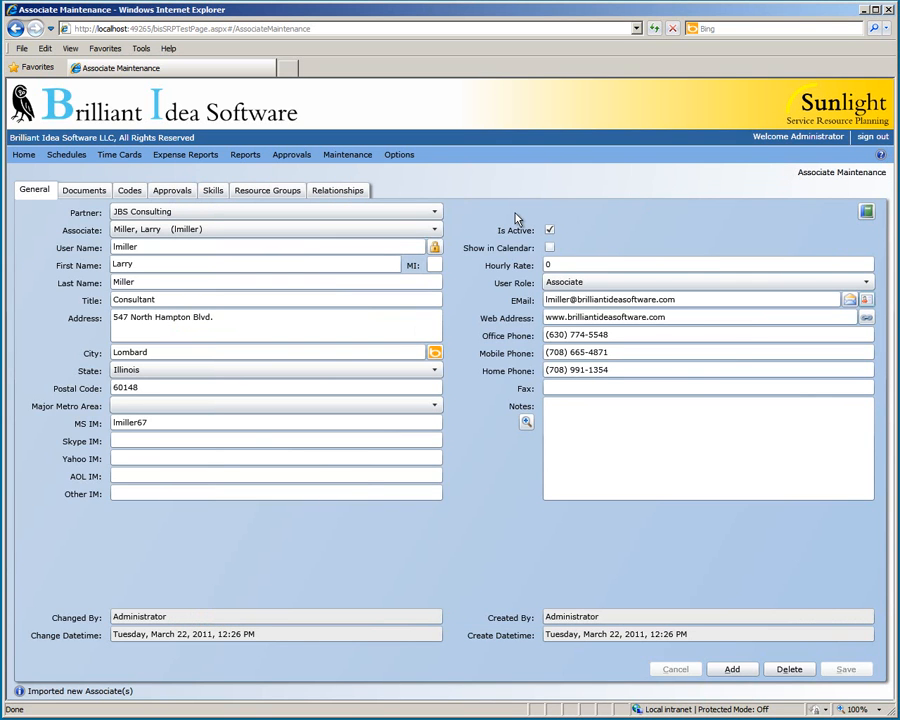
# Step: Give the imported associate metro area Chicago-Joliet-Naperville, IL-IN-WI and hourly rate 120, then save
pyautogui.click(409, 408)
pyautogui.click(392, 470)
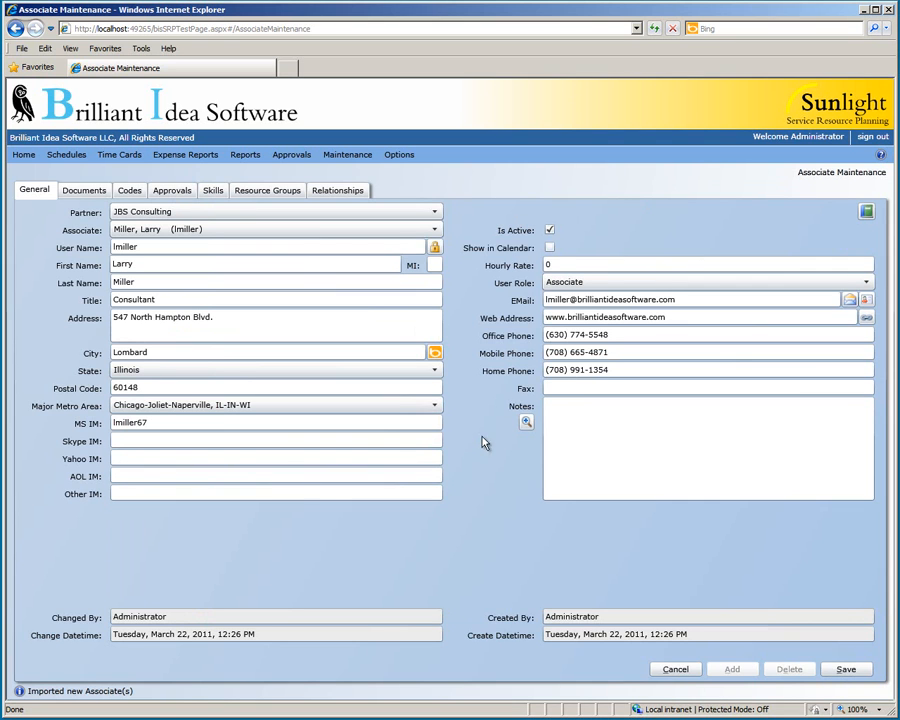
pyautogui.click(550, 265)
pyautogui.write('10')
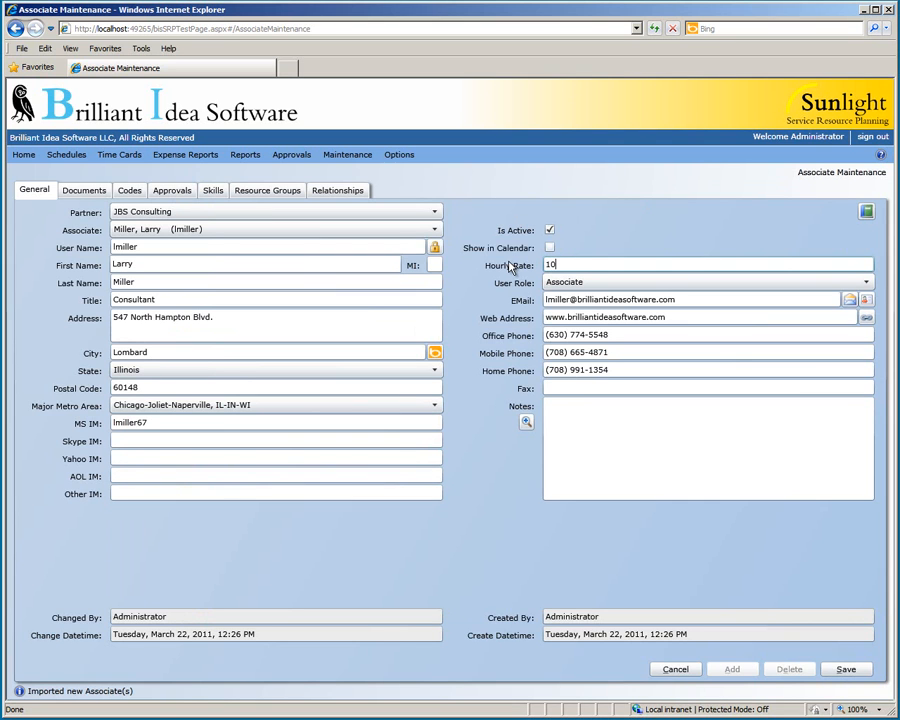
pyautogui.press('BackSpace')
pyautogui.write('20')
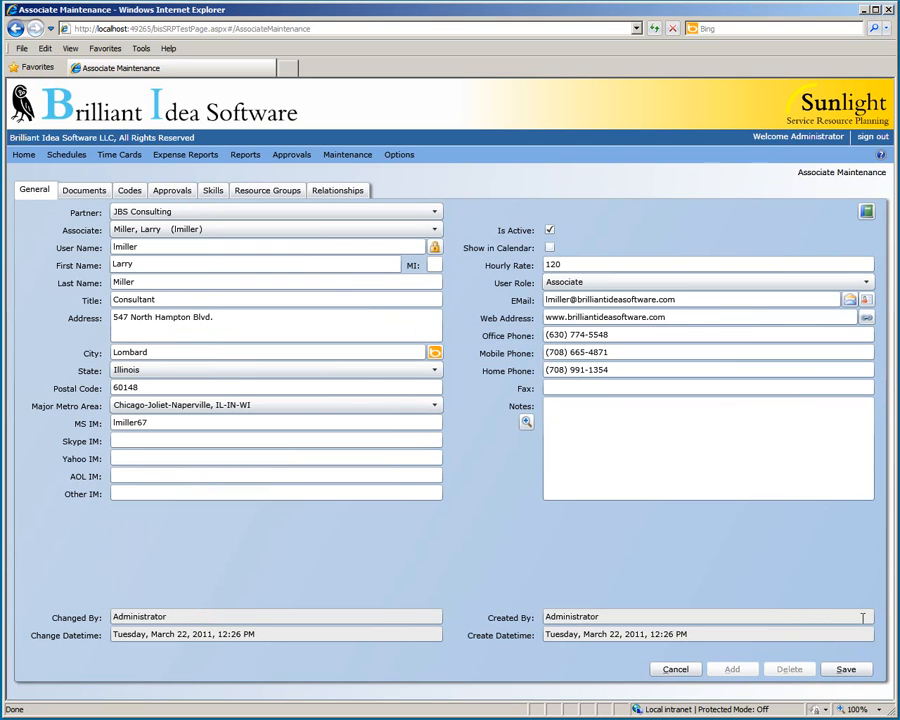
pyautogui.click(857, 670)
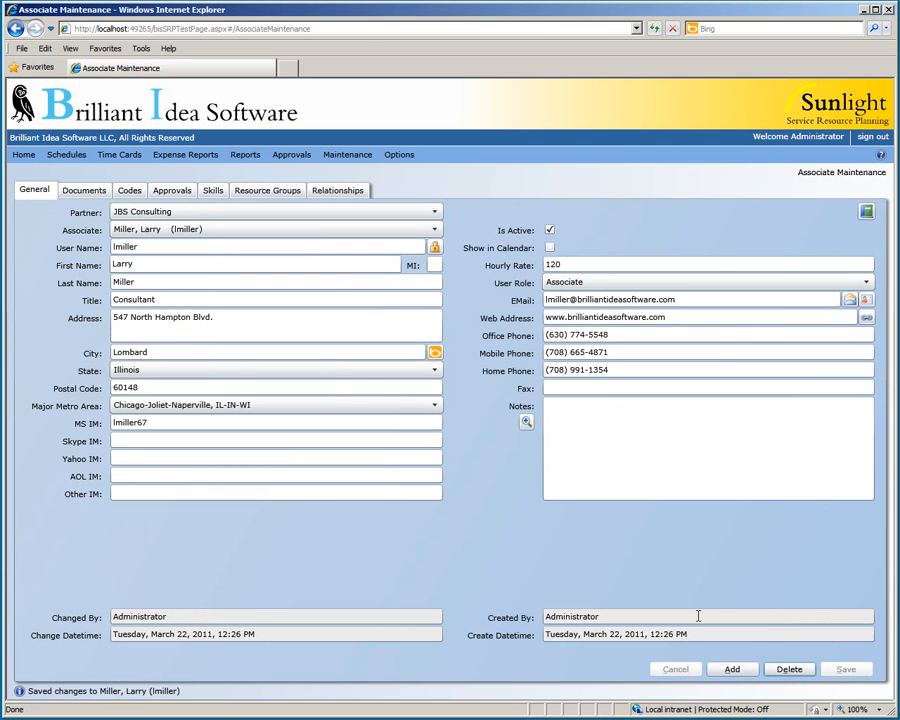
pyautogui.click(240, 232)
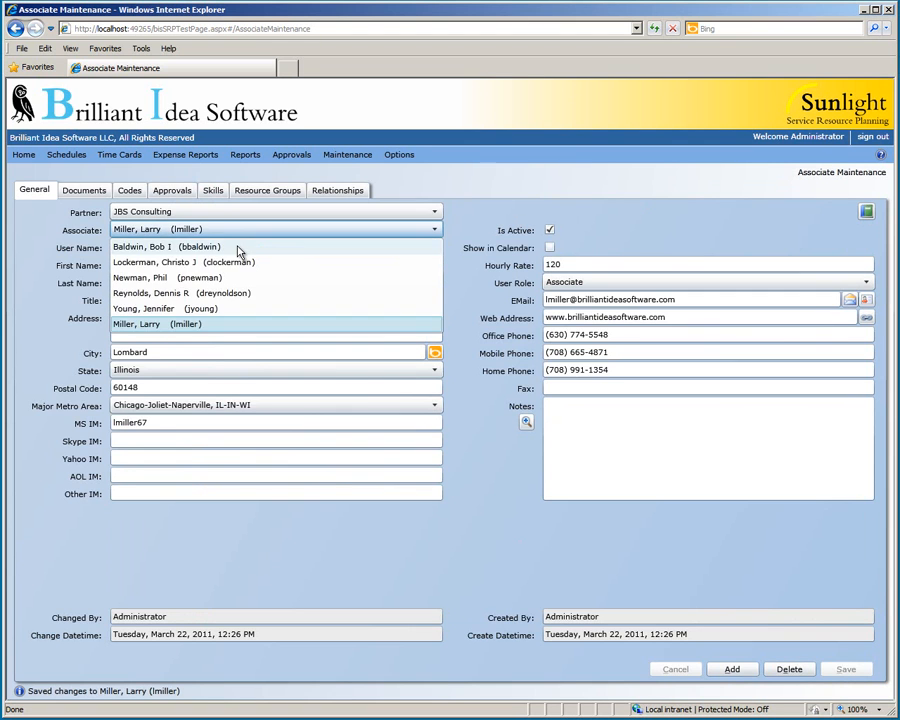
# Step: Switch to the Junior Consultant associate and view the Documents tab
pyautogui.click(238, 247)
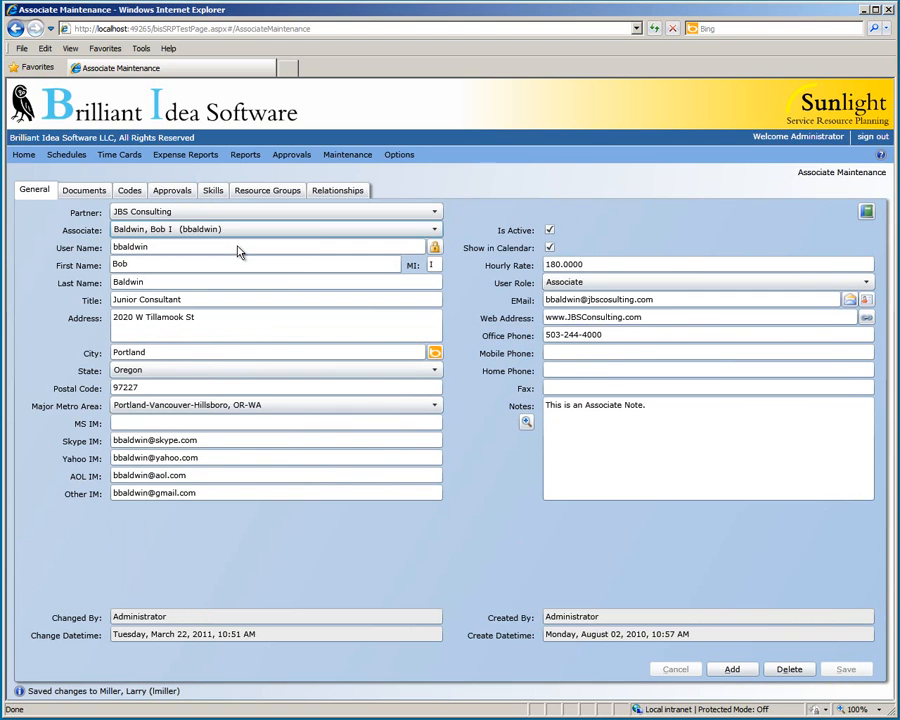
pyautogui.click(88, 192)
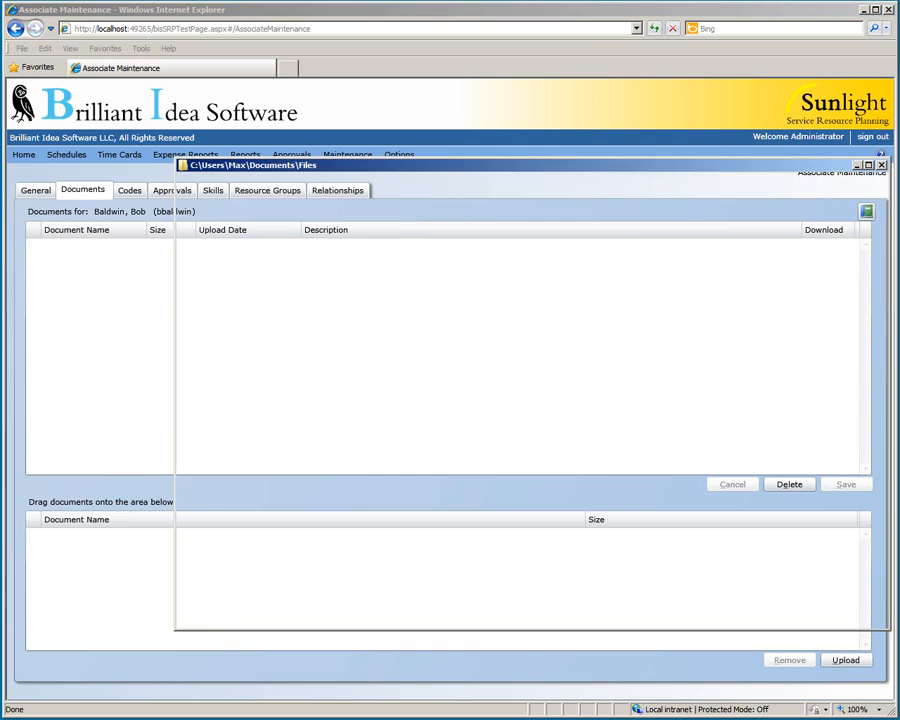
# Step: Upload the resume file dragged from the Files folder to the associate's documents
pyautogui.click(455, 304)
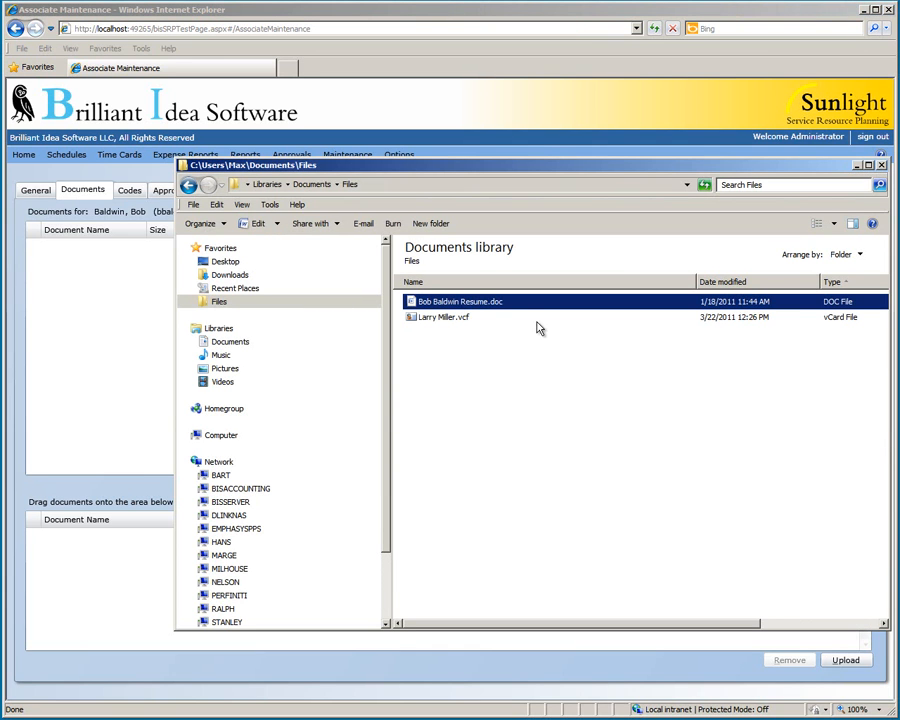
pyautogui.moveTo(513, 303); pyautogui.dragTo(124, 550)
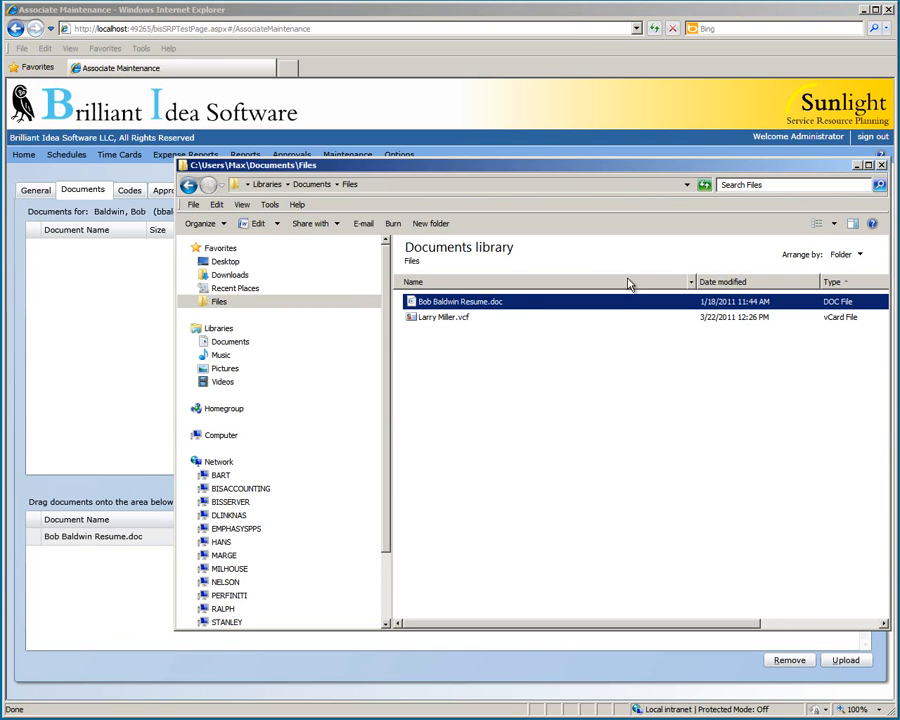
pyautogui.click(857, 166)
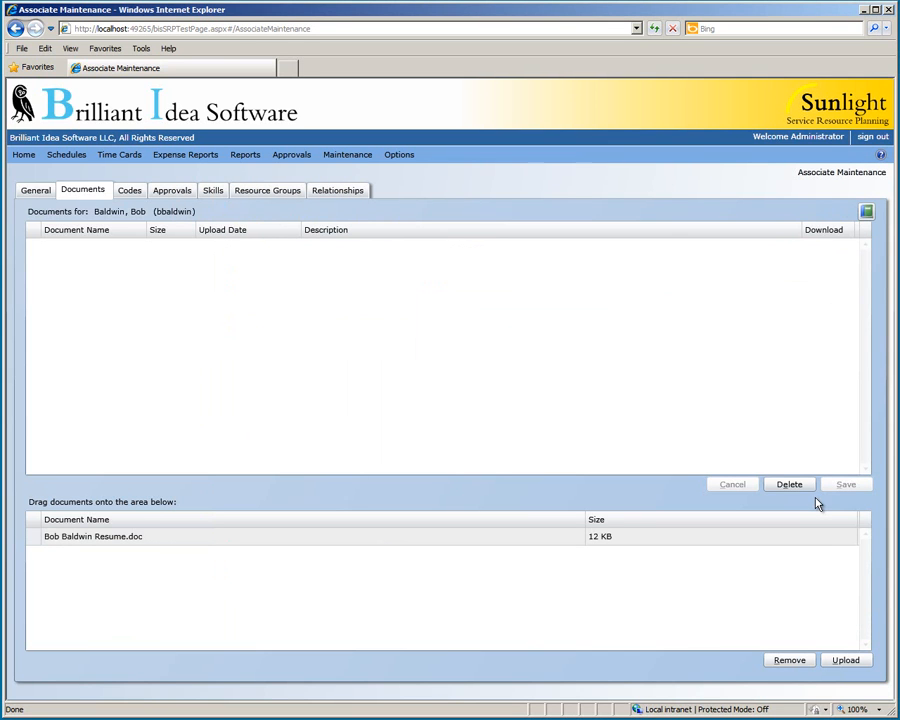
pyautogui.click(843, 660)
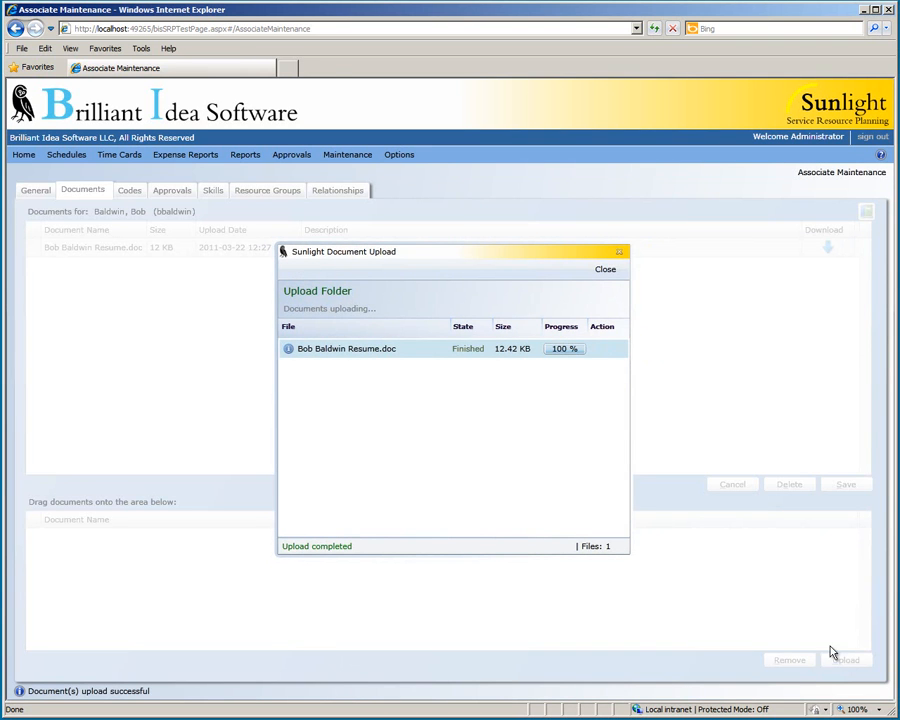
pyautogui.click(605, 270)
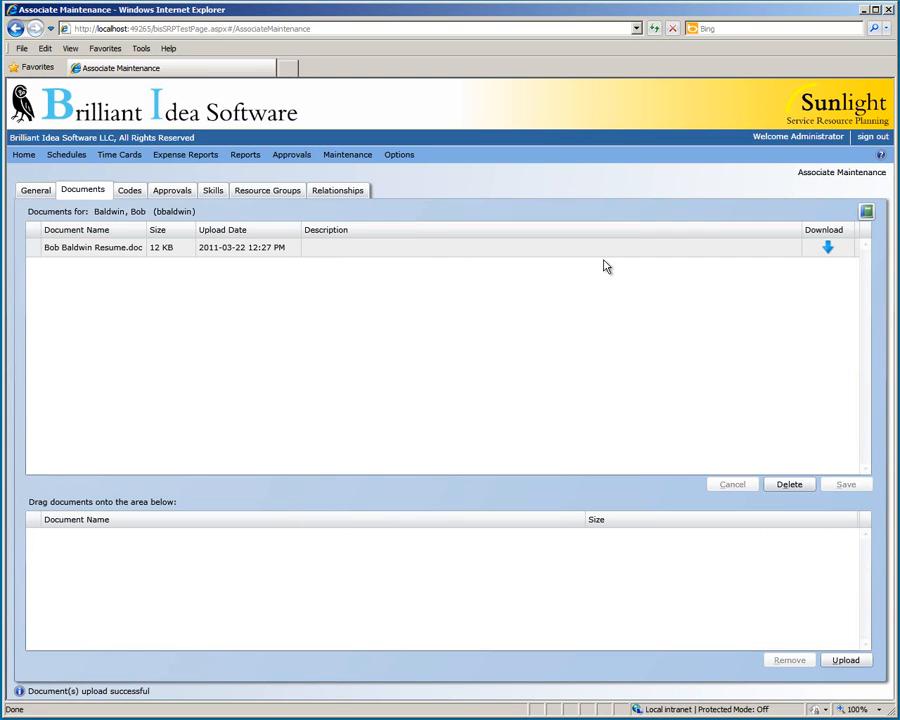
# Step: Describe the uploaded document as the associate's resume and save the description
pyautogui.doubleClick(597, 250)
pyautogui.write("Bob's Resume")
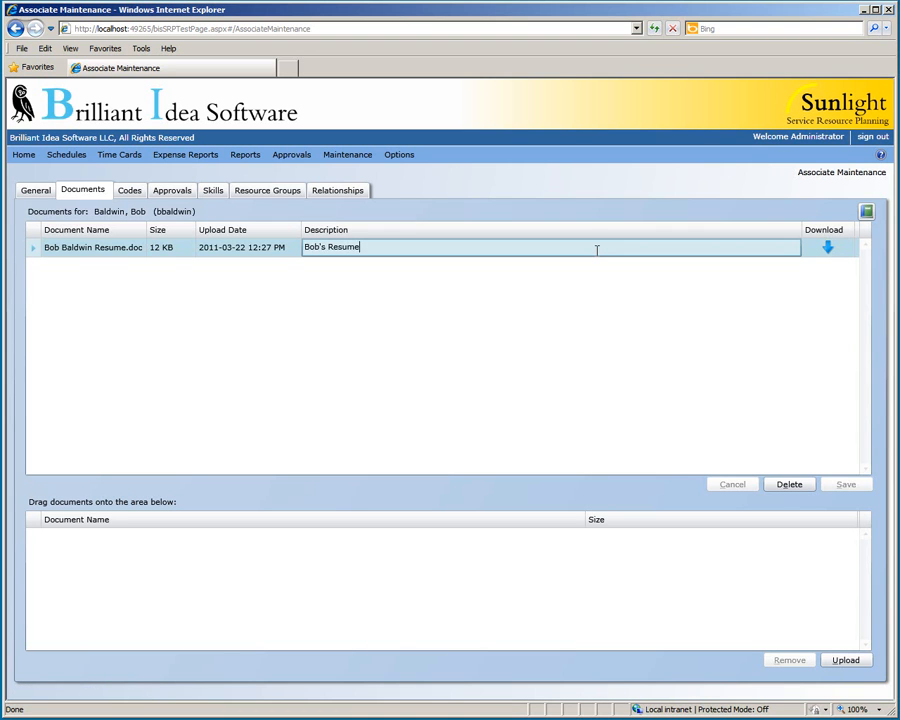
pyautogui.click(603, 293)
pyautogui.click(866, 487)
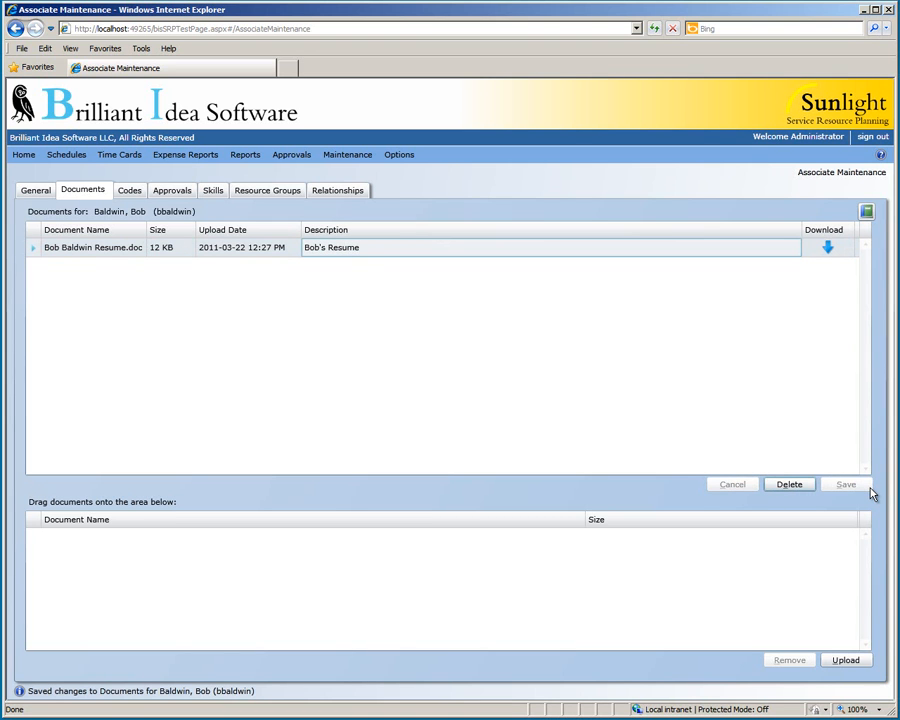
pyautogui.click(140, 195)
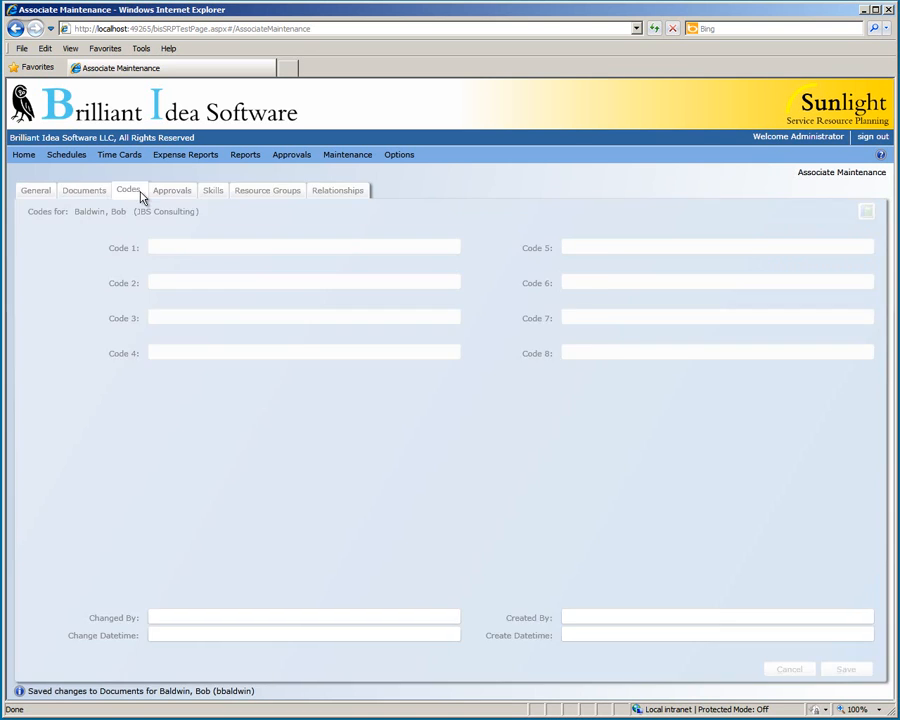
# Step: Enter 584711 as Code 1, then move on to the Approvals tab
pyautogui.click(179, 242)
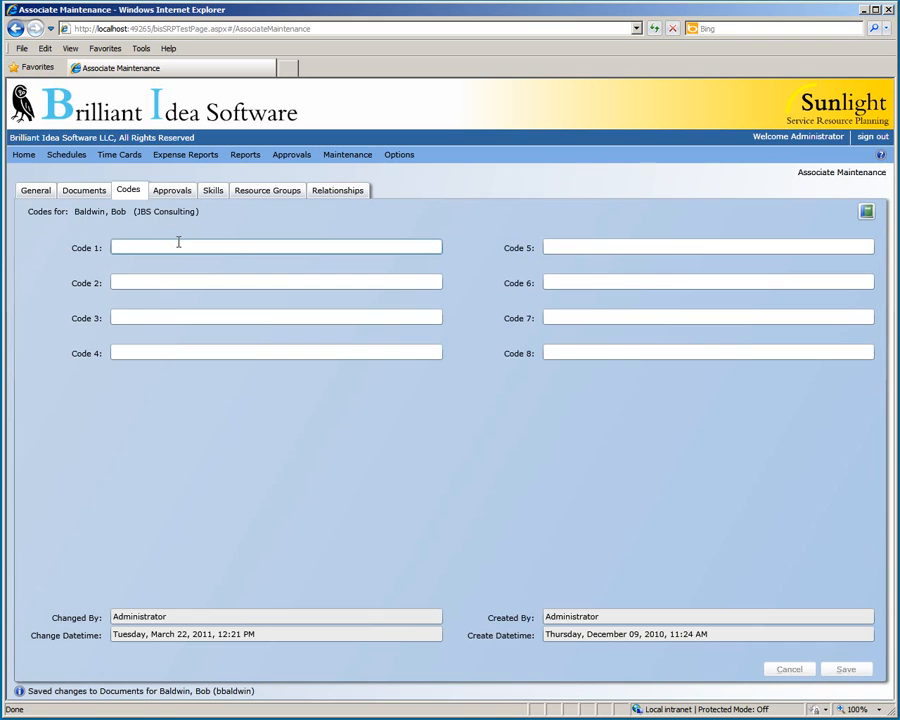
pyautogui.write('584711')
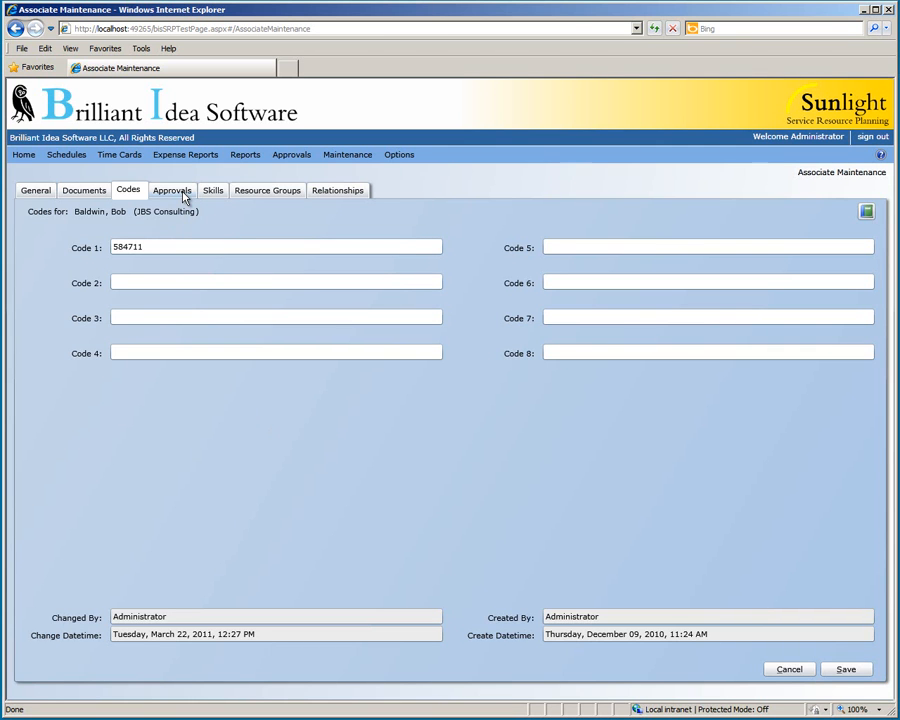
pyautogui.click(184, 198)
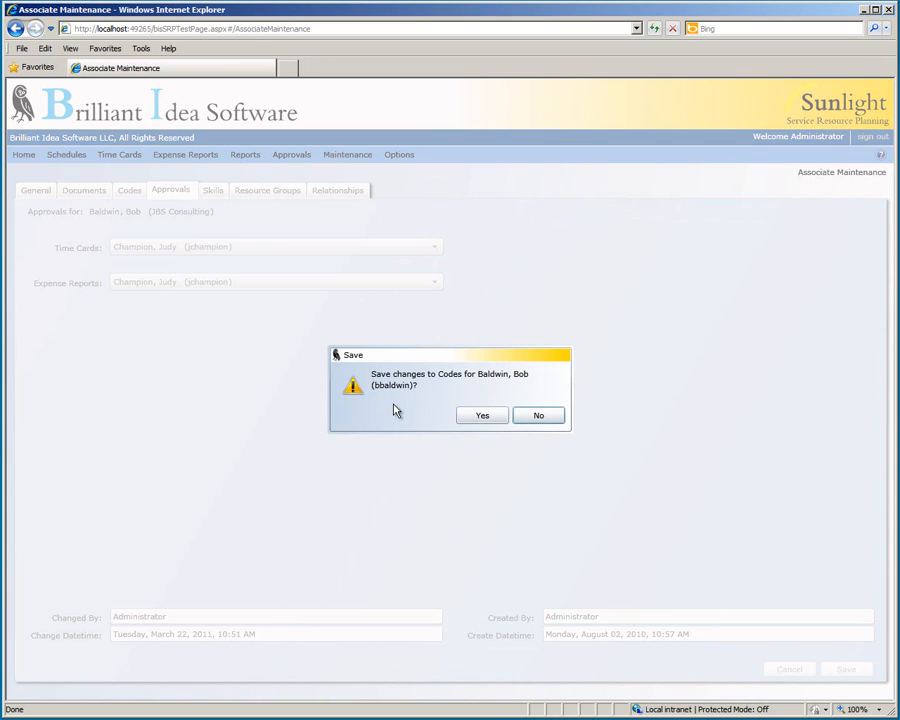
# Step: Save the associate's new code and bring up his skills, currently SQL Server at Learning
pyautogui.click(479, 417)
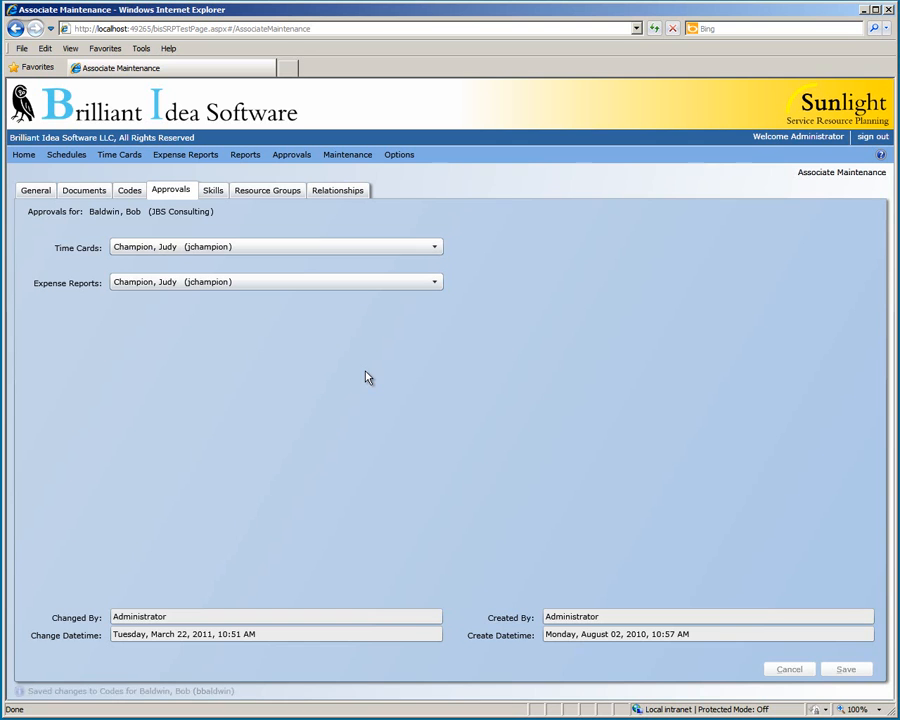
pyautogui.click(216, 194)
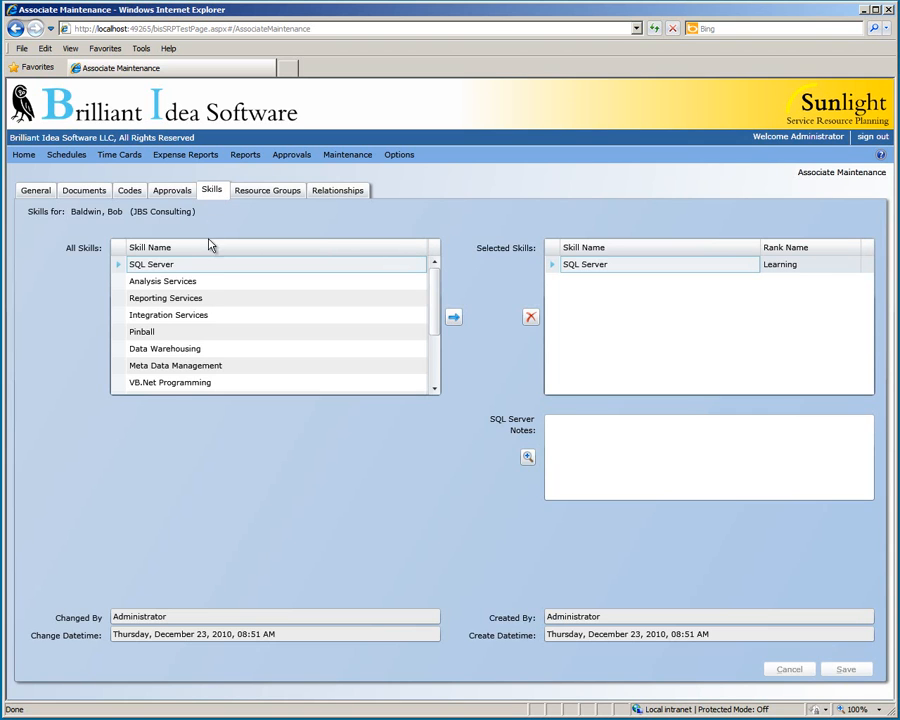
# Step: Add Integration Services to the associate's skills at Average rank
pyautogui.click(383, 316)
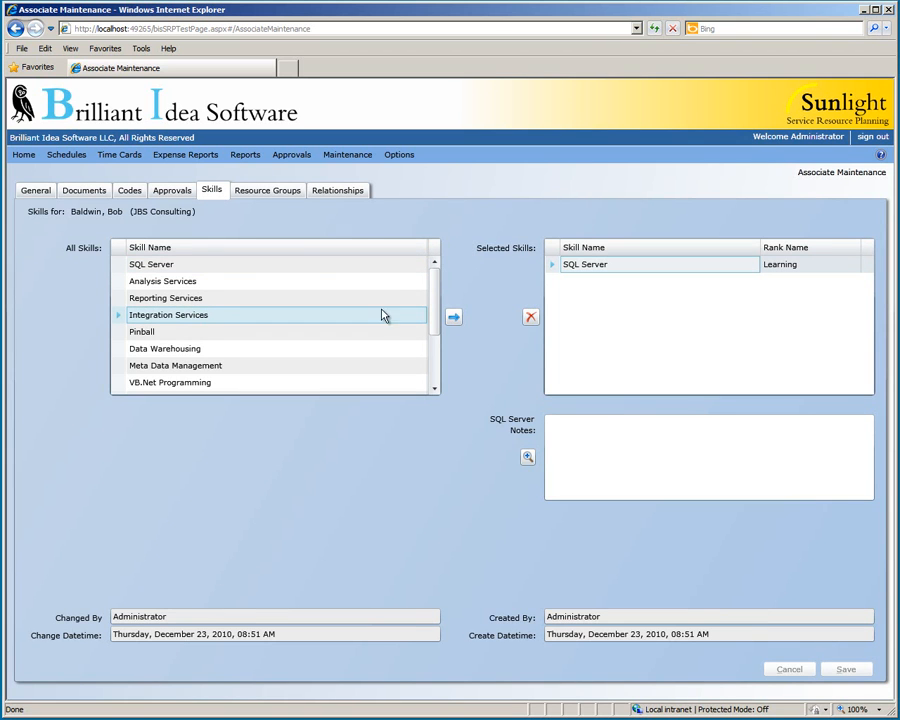
pyautogui.click(456, 319)
pyautogui.click(812, 283)
pyautogui.click(812, 284)
pyautogui.click(800, 330)
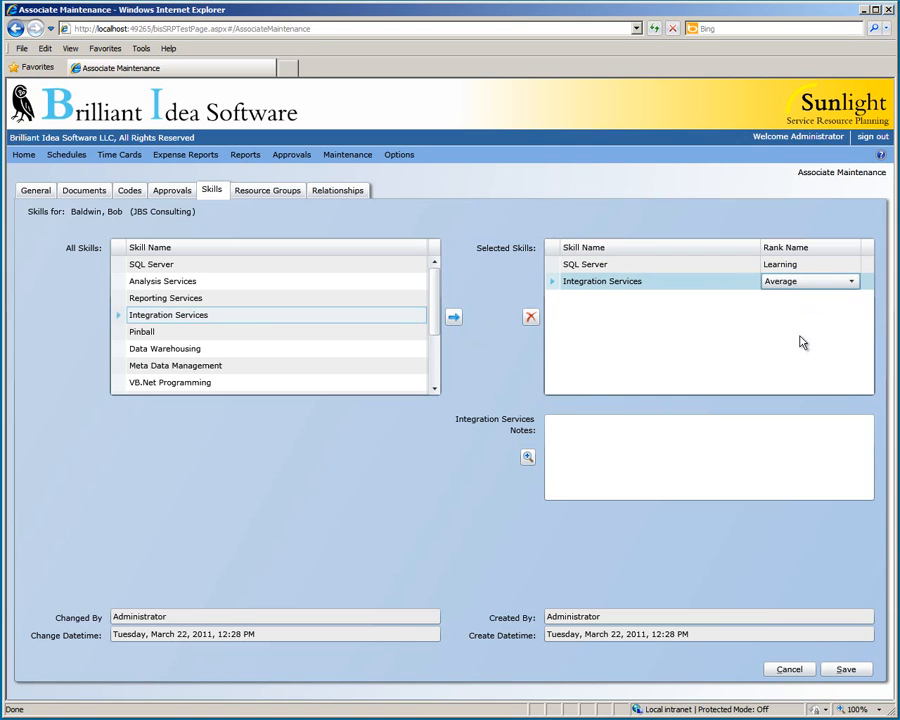
# Step: Change SQL Server's rank to Average and save the skills
pyautogui.click(816, 274)
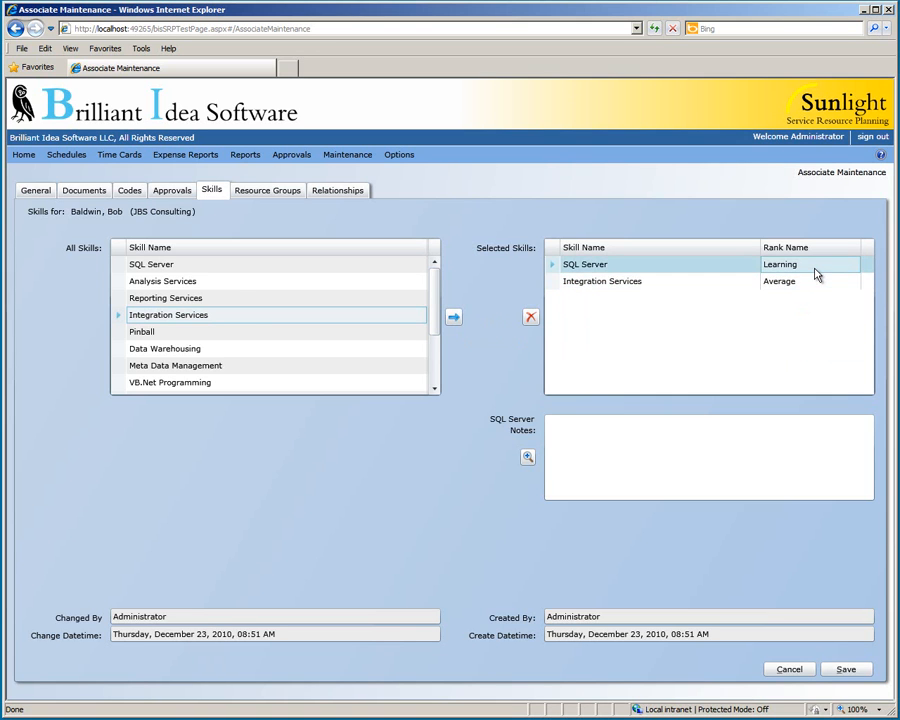
pyautogui.click(846, 273)
pyautogui.click(846, 268)
pyautogui.click(837, 315)
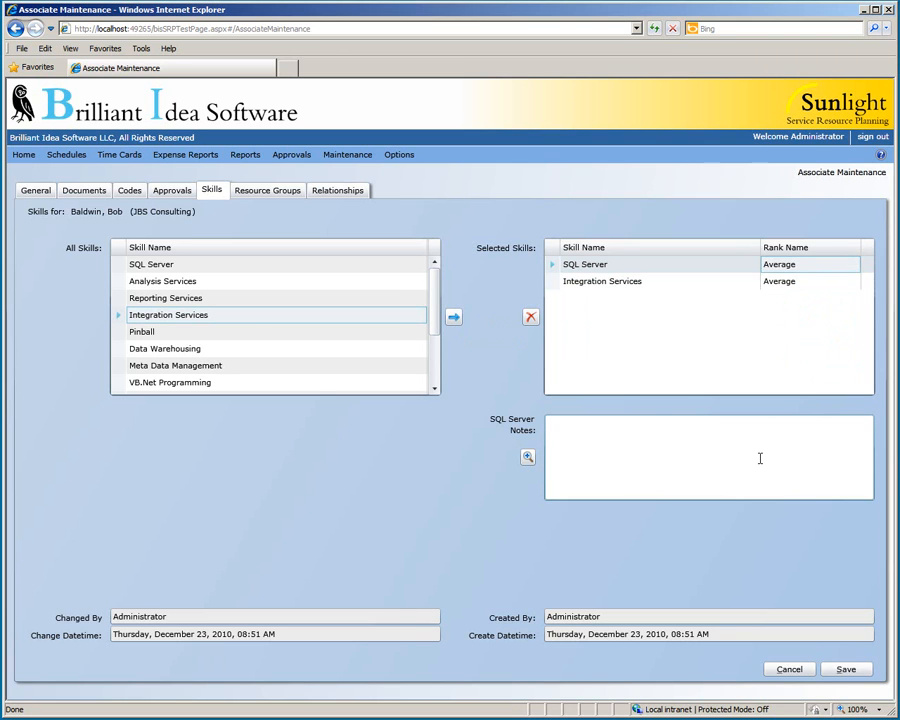
pyautogui.click(845, 669)
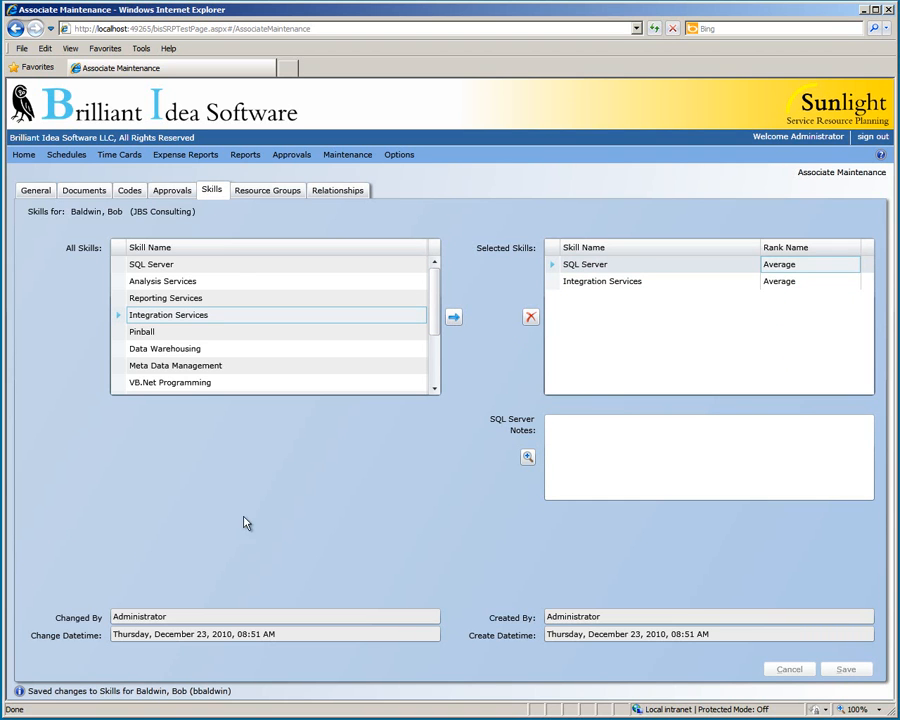
pyautogui.click(258, 199)
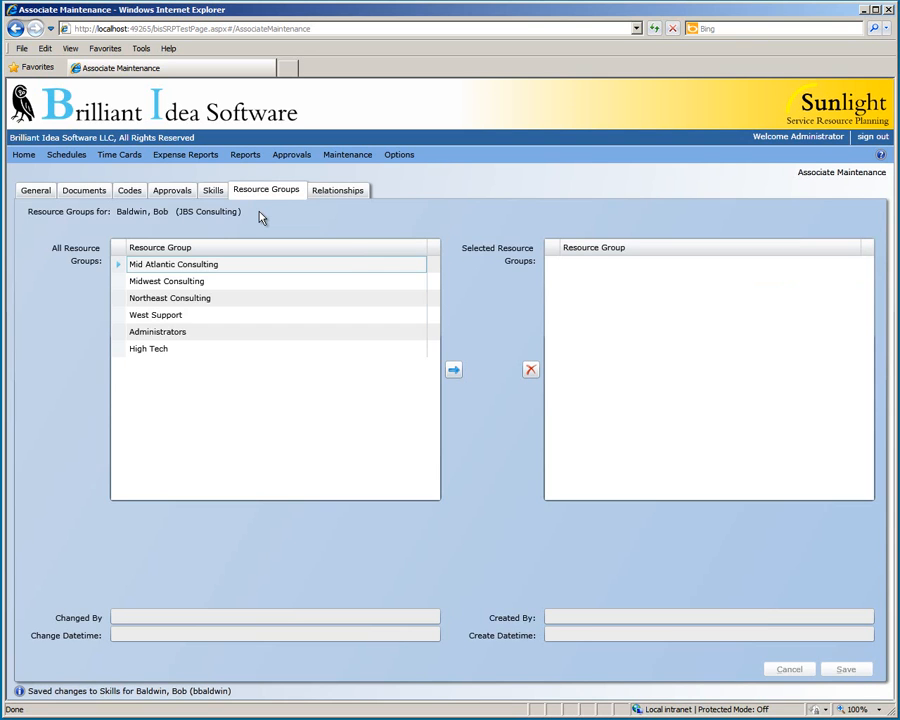
# Step: Assign the associate to the West Support resource group and save
pyautogui.click(237, 318)
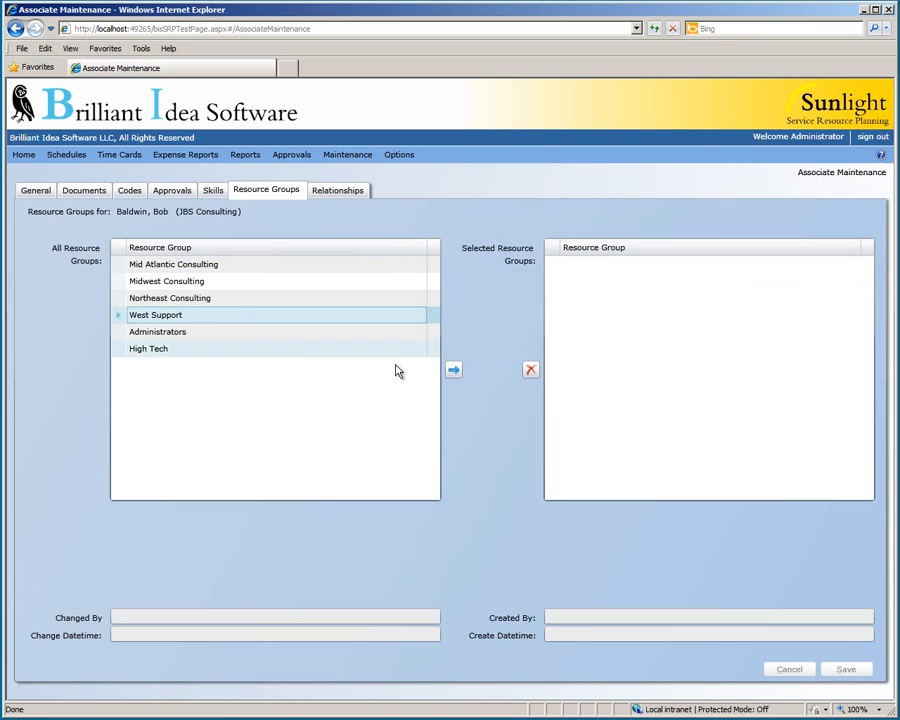
pyautogui.click(454, 370)
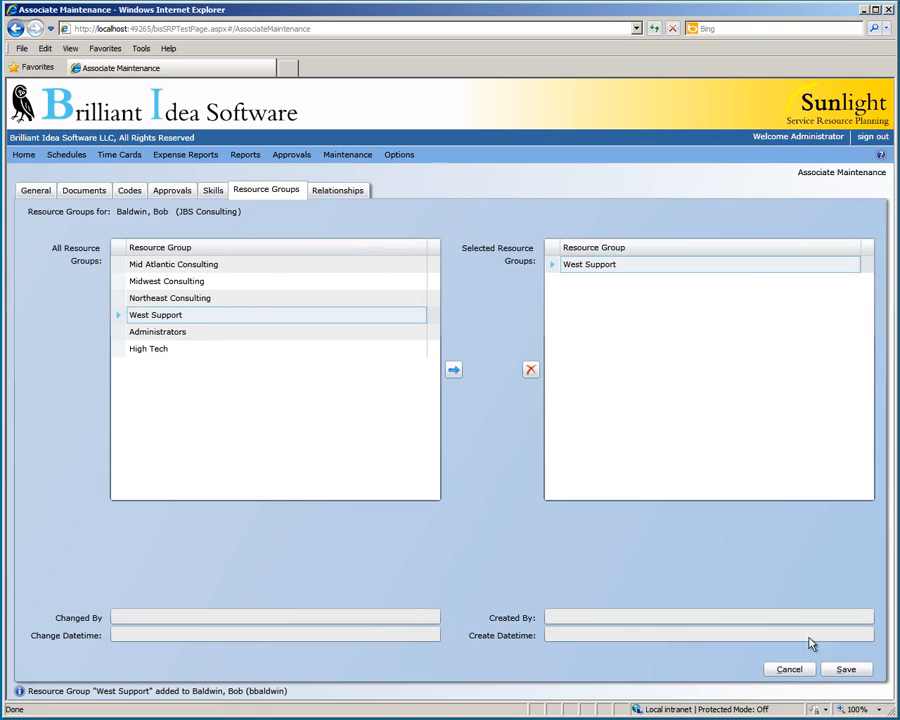
pyautogui.click(832, 669)
pyautogui.click(350, 196)
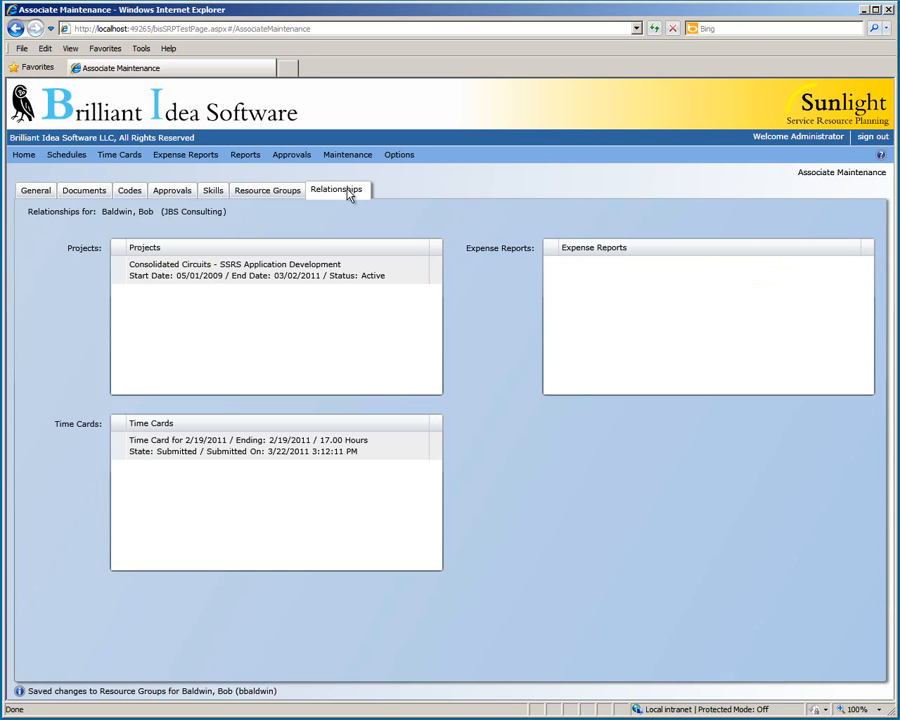
# Step: Open the linked SSRS Application Development project, then return to the associate's details
pyautogui.doubleClick(335, 264)
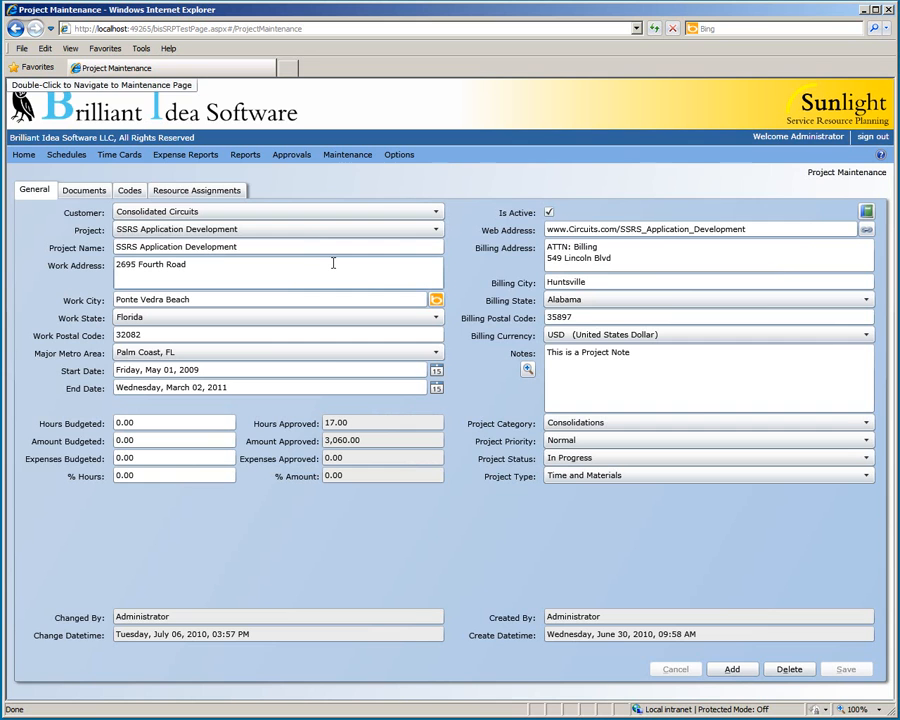
pyautogui.click(16, 29)
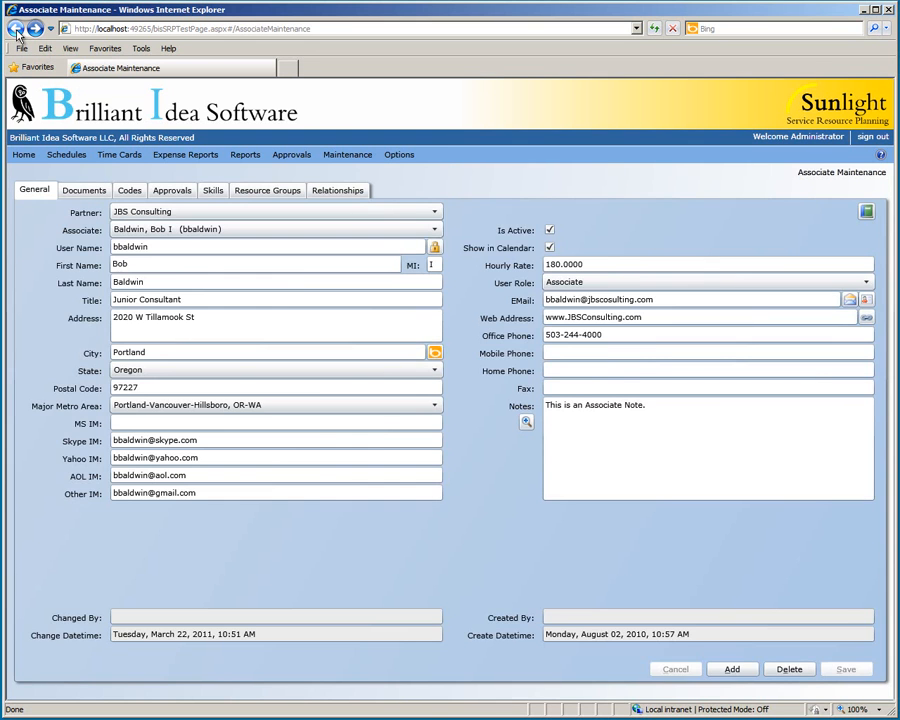